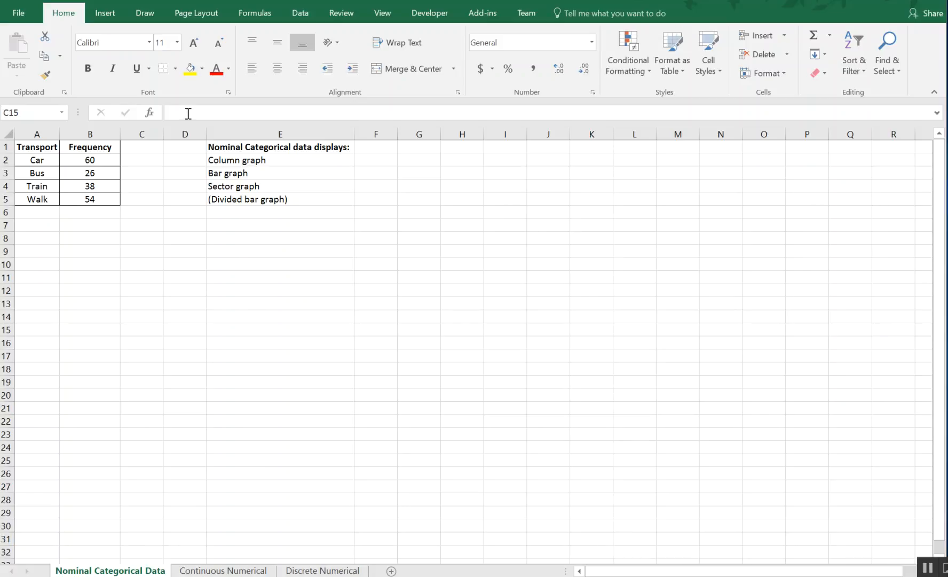
# Fill the transport column A1:A5 and the Frequency header in B1 with yellow.
pyautogui.moveTo(40, 148); pyautogui.dragTo(44, 198)
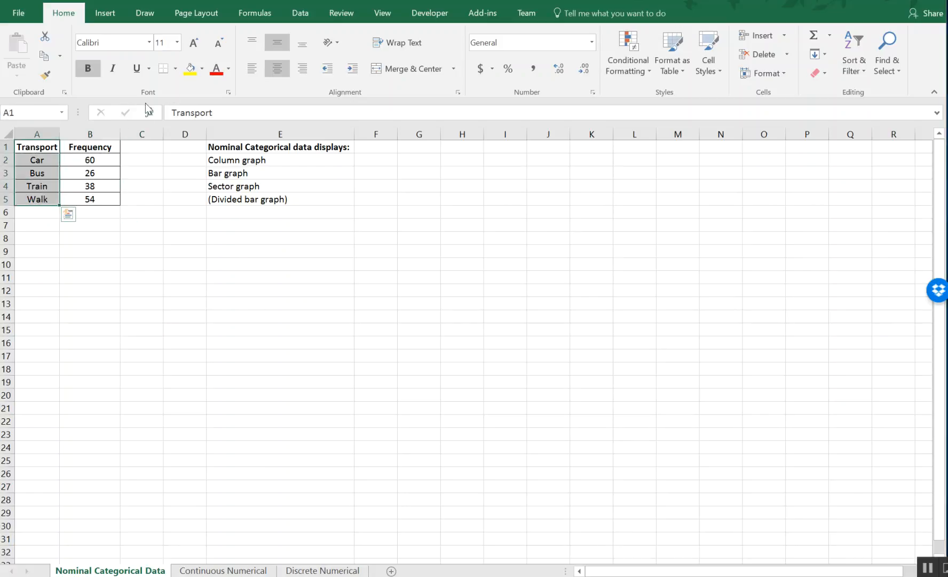
pyautogui.click(190, 68)
pyautogui.click(110, 145)
pyautogui.click(190, 68)
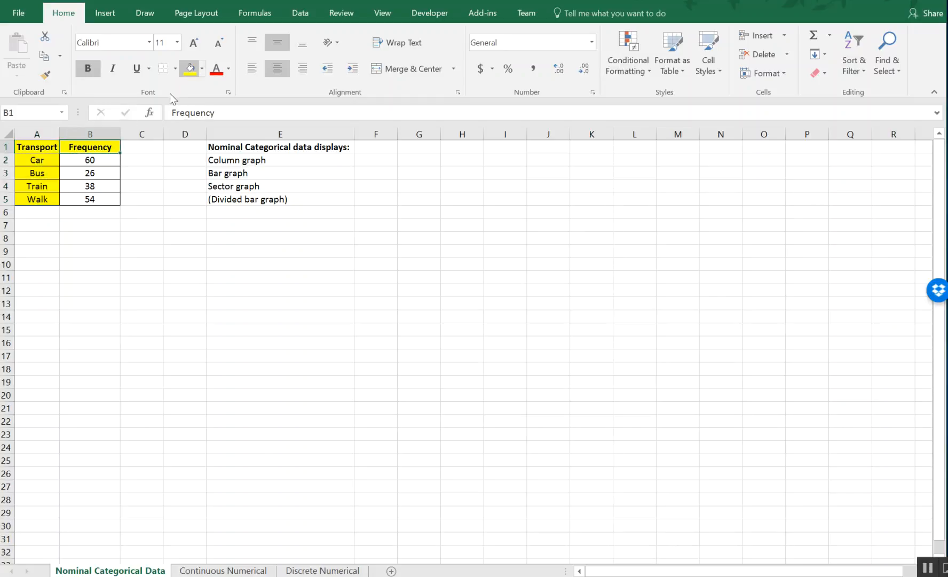
# Format the frequency values in B2:B5 as Number with 0 decimal places.
pyautogui.moveTo(88, 160); pyautogui.dragTo(90, 200)
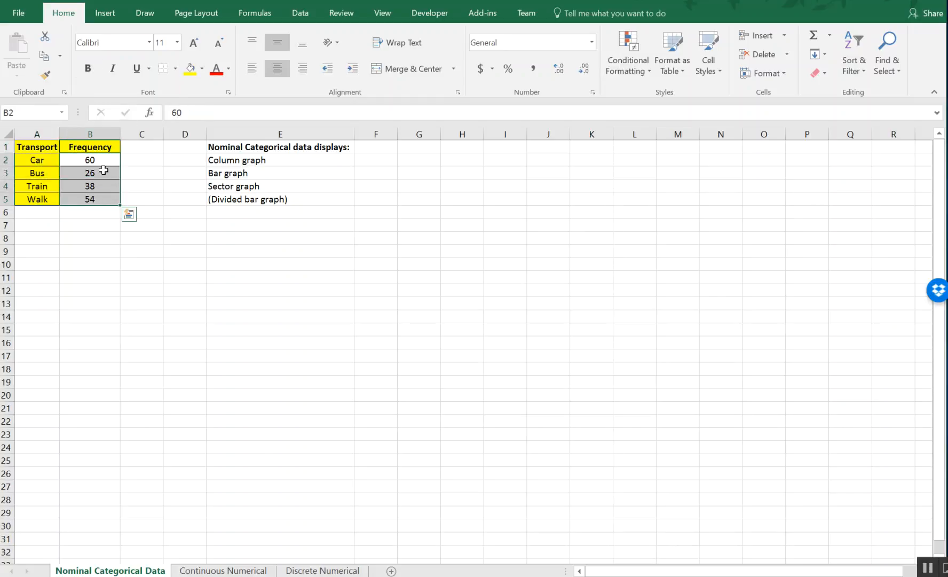
pyautogui.rightClick(104, 170)
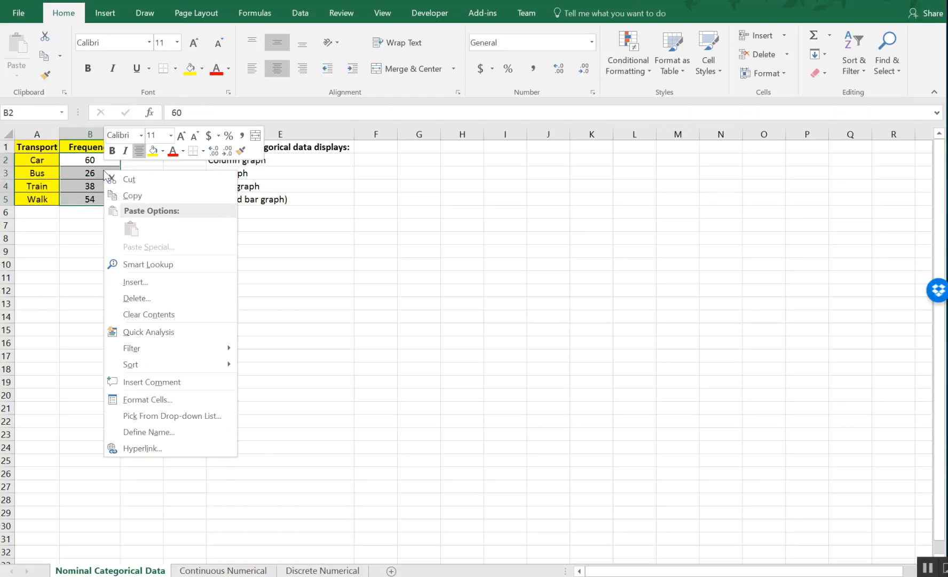
pyautogui.click(158, 398)
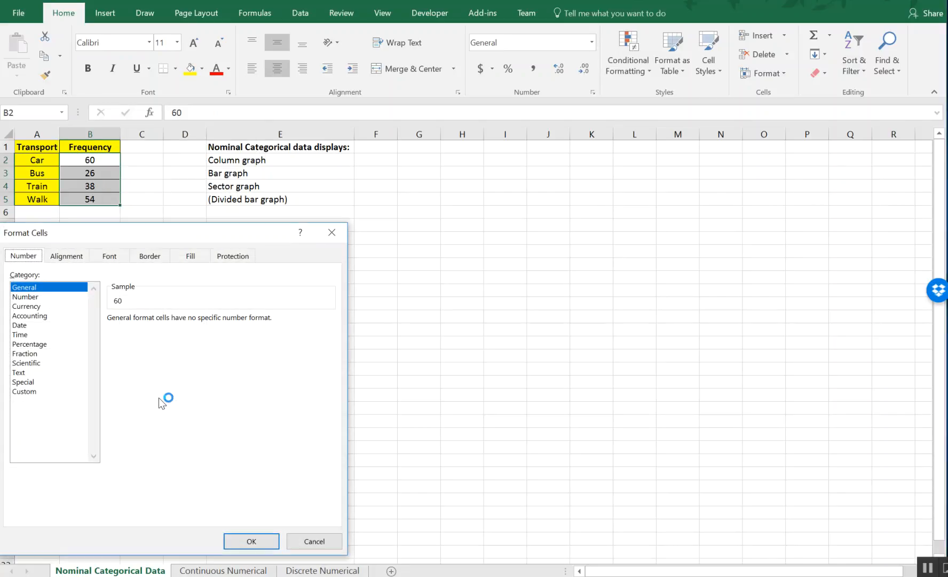
pyautogui.click(31, 296)
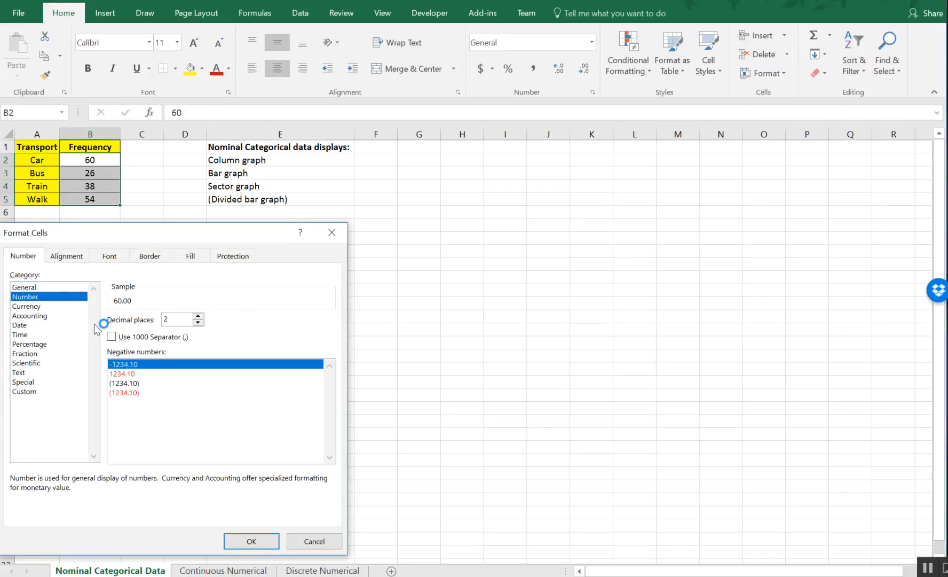
pyautogui.click(197, 322)
pyautogui.click(197, 323)
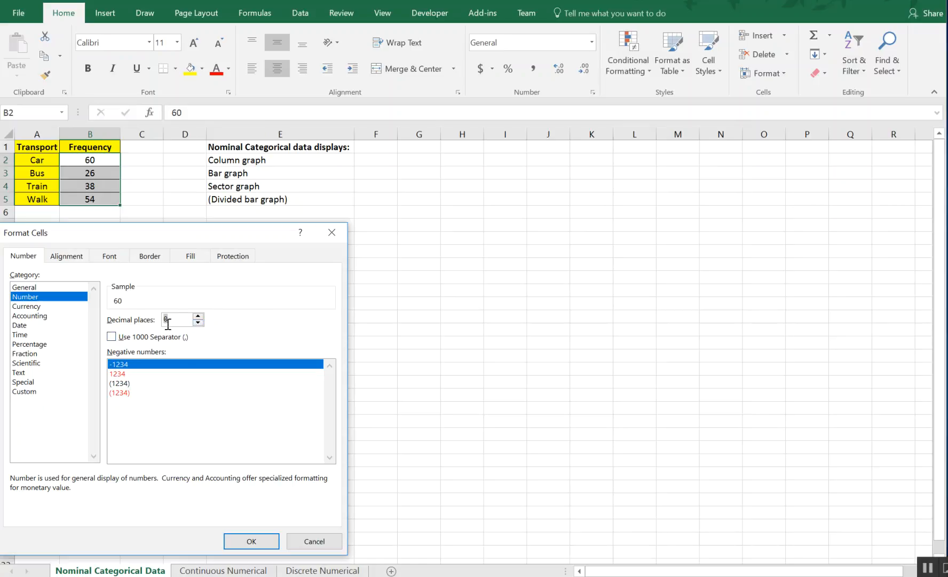
pyautogui.moveTo(141, 239); pyautogui.dragTo(309, 171)
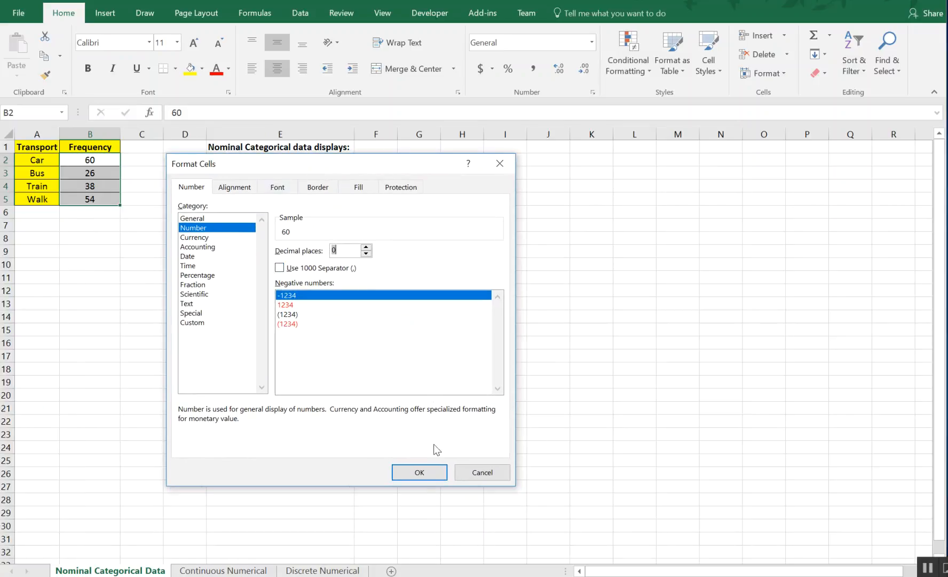
pyautogui.click(424, 472)
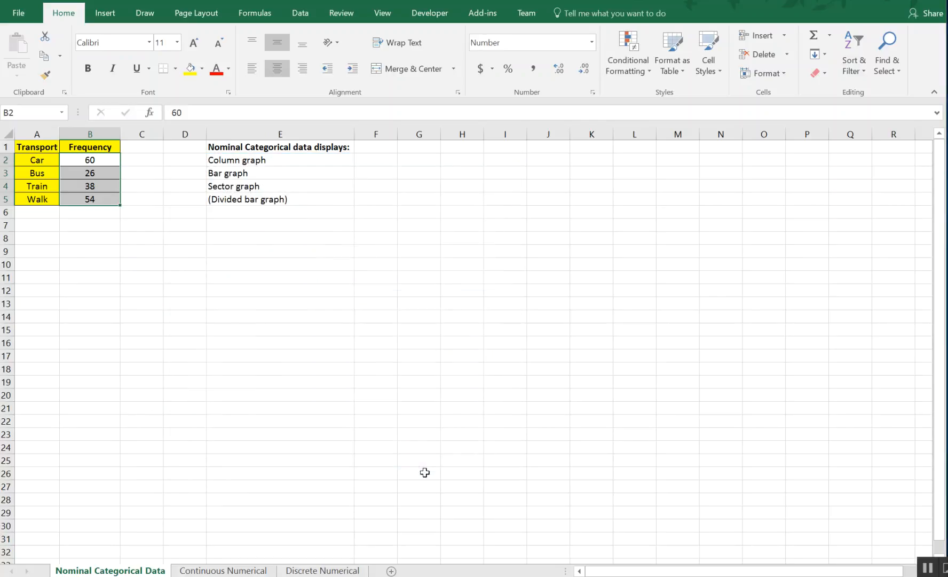
pyautogui.click(172, 273)
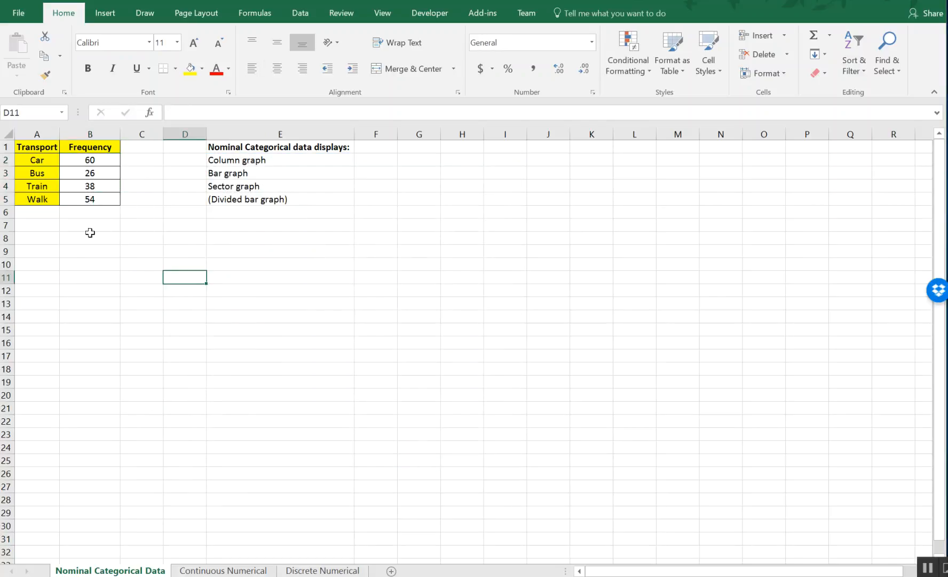
pyautogui.moveTo(241, 158); pyautogui.dragTo(276, 185)
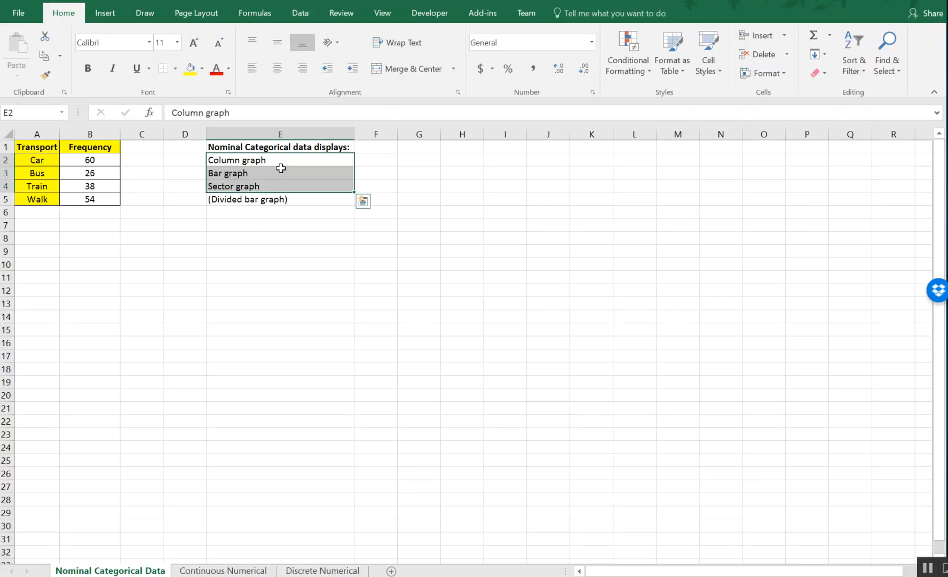
pyautogui.click(278, 201)
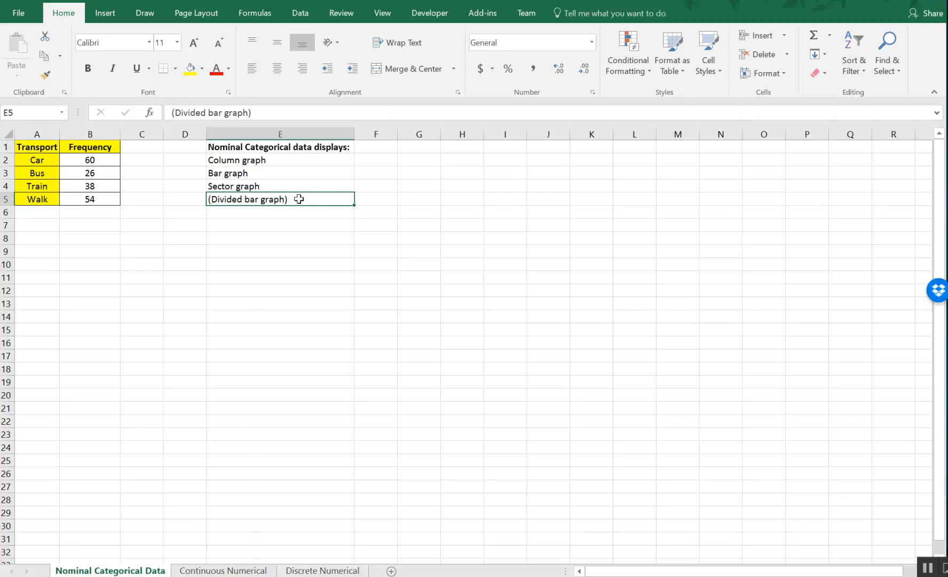
# Insert a 2-D clustered column chart from the transport table A1:B5 and place it directly below the table.
pyautogui.moveTo(45, 147); pyautogui.dragTo(114, 197)
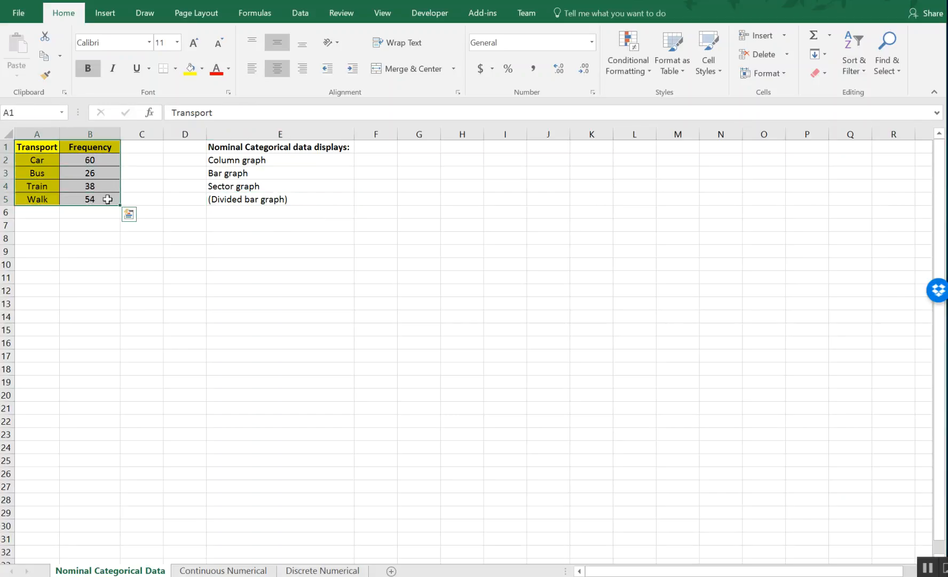
pyautogui.click(105, 13)
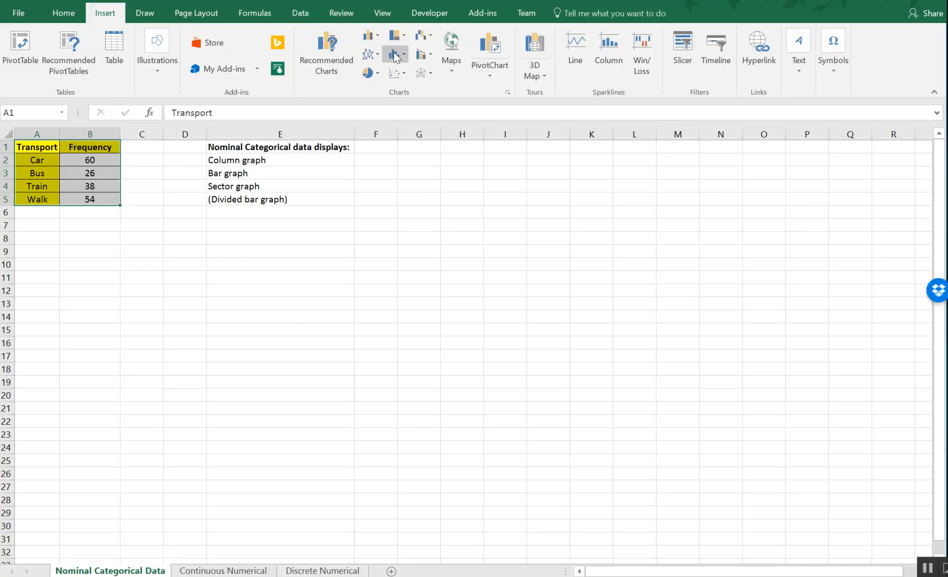
pyautogui.click(376, 36)
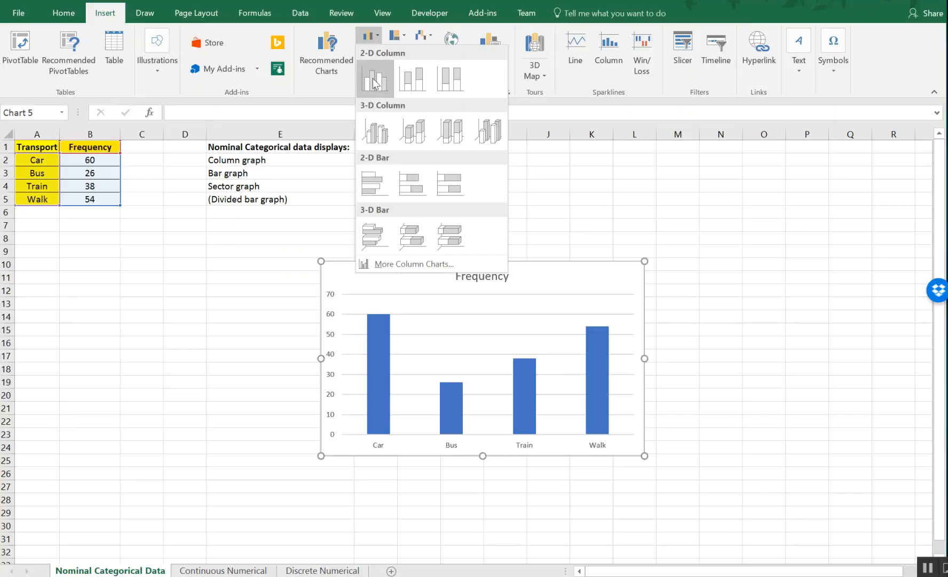
pyautogui.click(376, 80)
pyautogui.moveTo(565, 273); pyautogui.dragTo(275, 270)
pyautogui.click(451, 276)
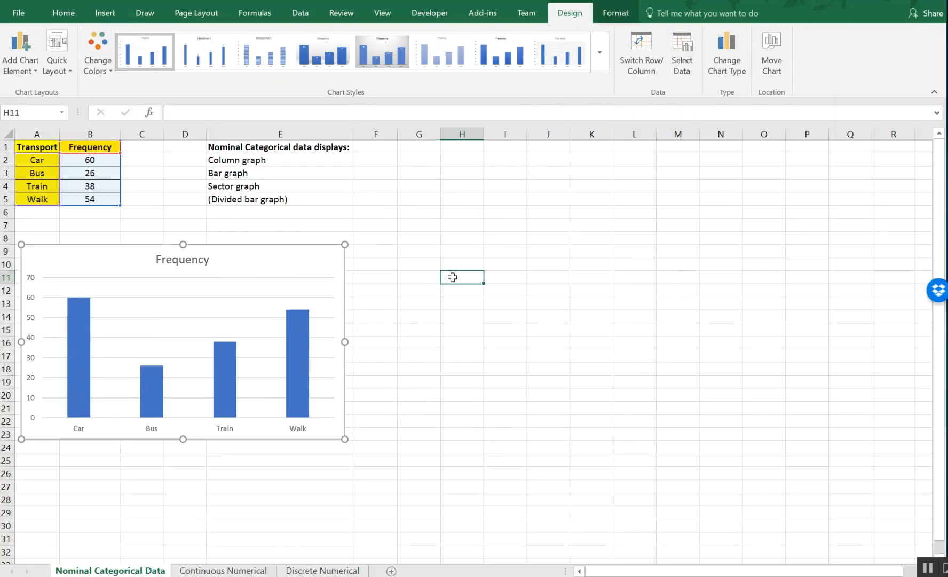
pyautogui.click(308, 259)
pyautogui.click(426, 250)
# Insert a 2-D clustered bar chart from A1:B5 and place it to the right of the column chart.
pyautogui.moveTo(35, 148); pyautogui.dragTo(88, 199)
pyautogui.click(106, 13)
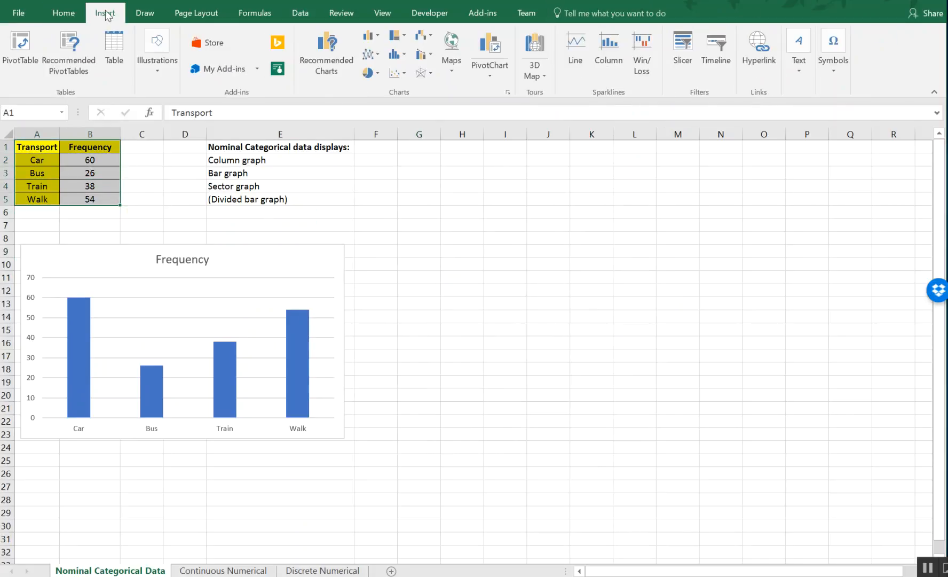
pyautogui.click(375, 37)
pyautogui.click(375, 182)
pyautogui.moveTo(560, 272); pyautogui.dragTo(589, 256)
pyautogui.click(404, 175)
# Insert a 2-D pie chart from A1:B5, narrow it, and place it to the right of the bar chart.
pyautogui.moveTo(47, 142); pyautogui.dragTo(93, 199)
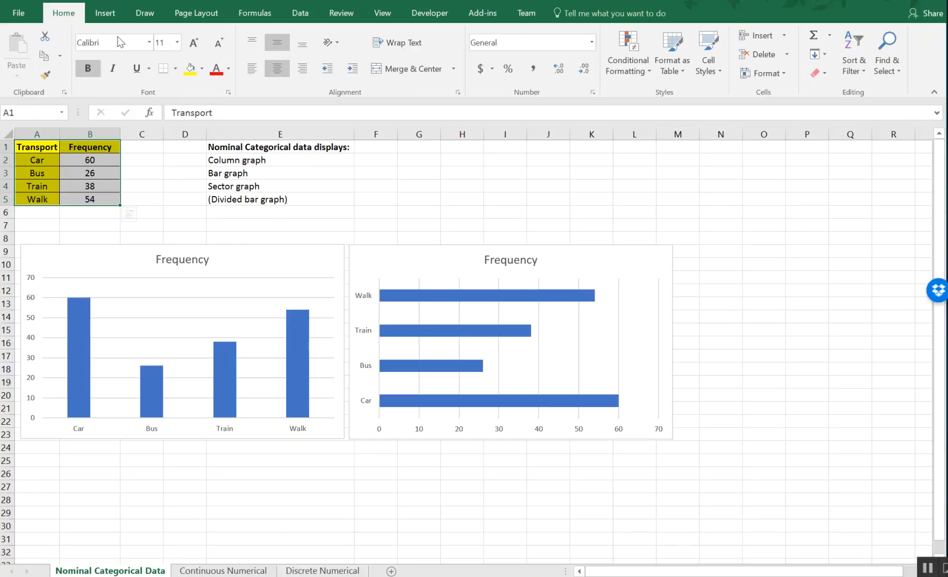
pyautogui.click(102, 14)
pyautogui.click(377, 75)
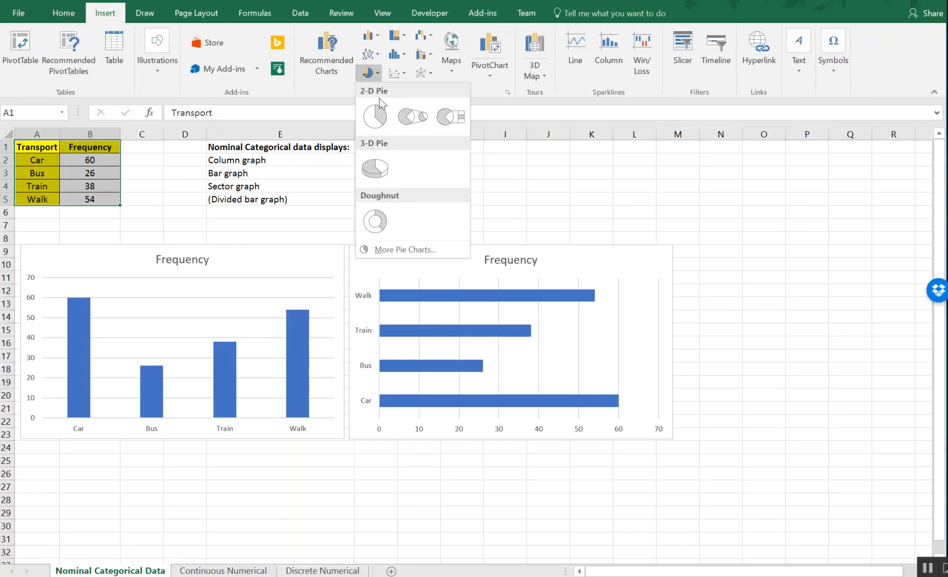
pyautogui.click(375, 116)
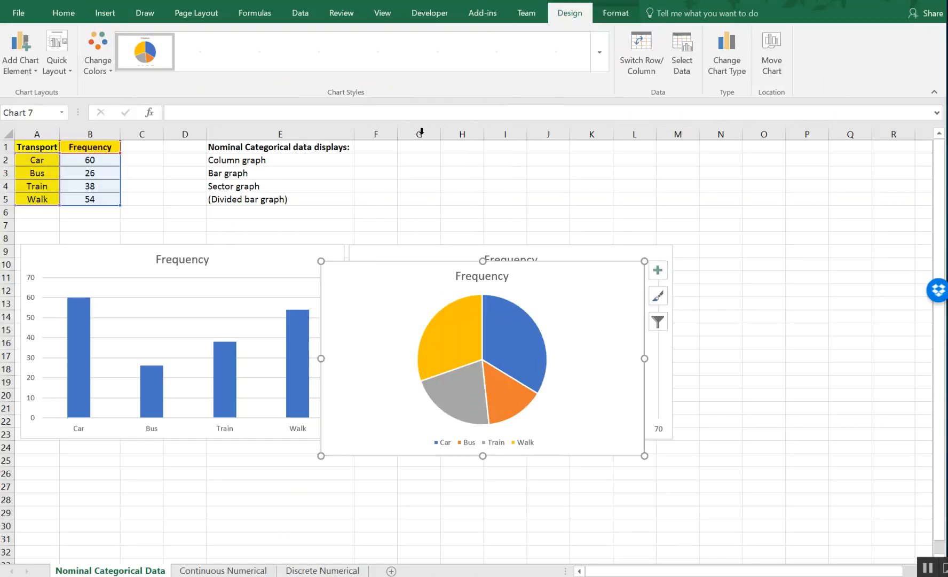
pyautogui.moveTo(579, 299); pyautogui.dragTo(794, 258)
pyautogui.moveTo(916, 318); pyautogui.dragTo(821, 335)
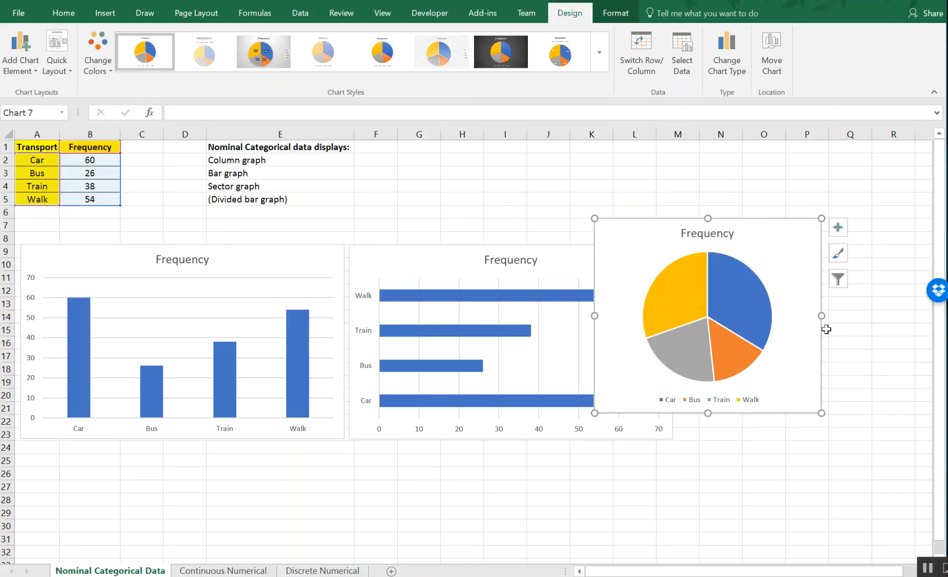
pyautogui.moveTo(761, 251); pyautogui.dragTo(847, 266)
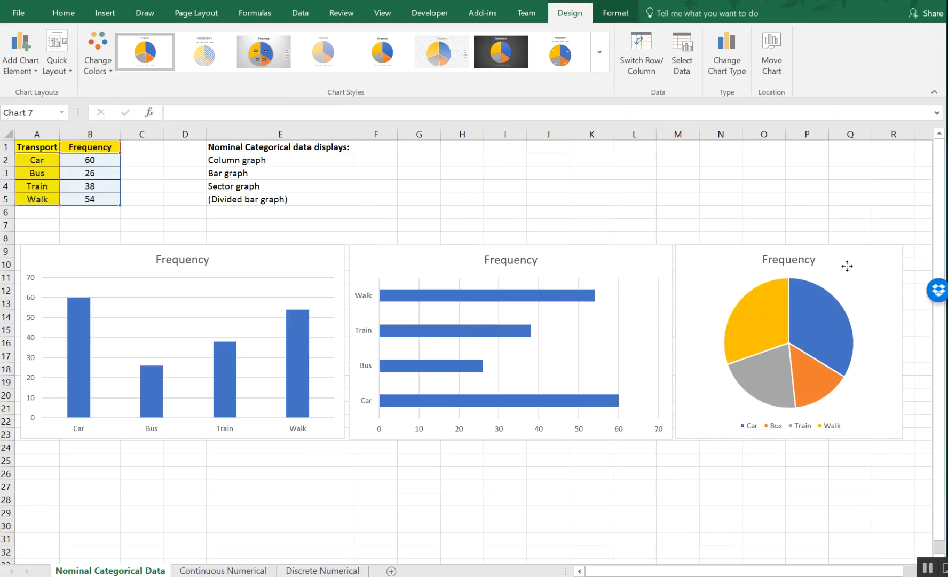
pyautogui.click(803, 261)
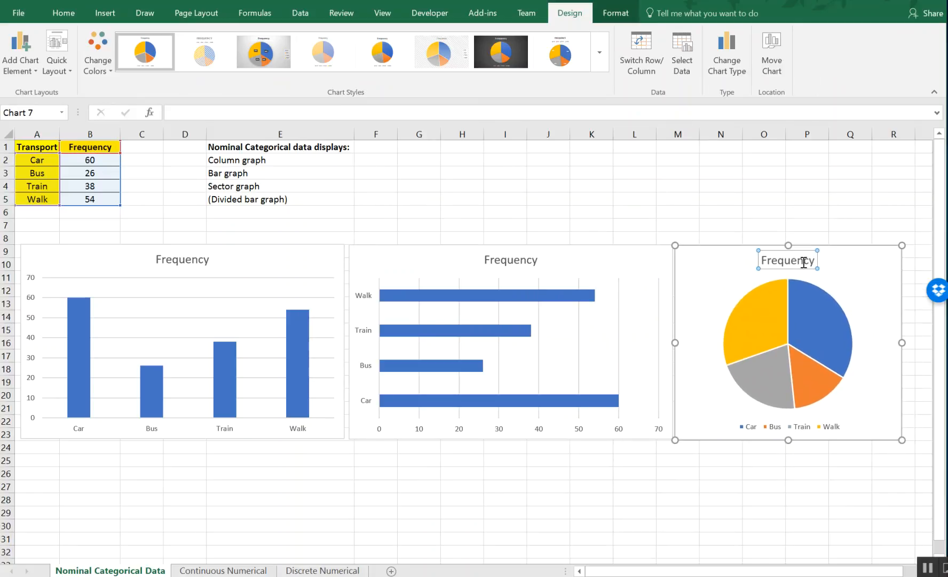
pyautogui.doubleClick(804, 262)
pyautogui.click(777, 256)
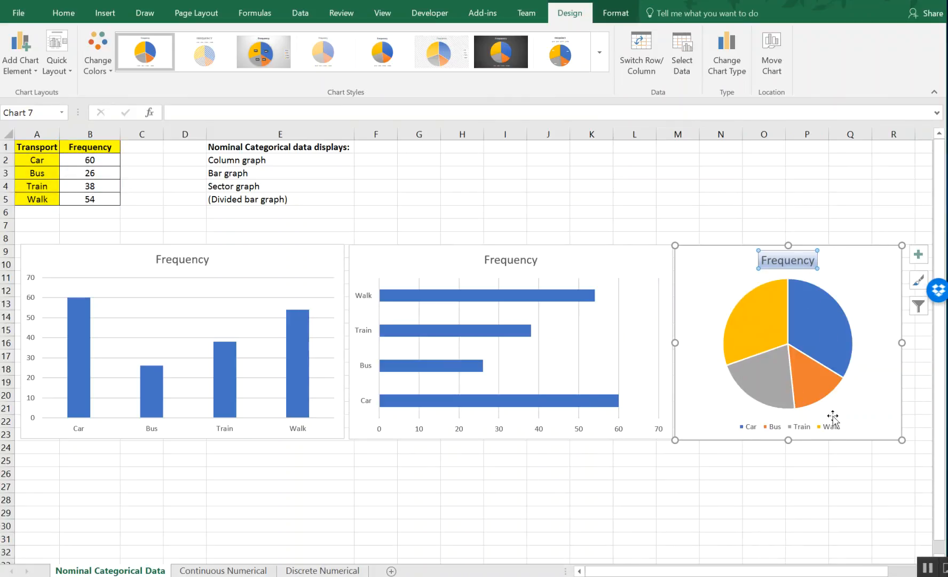
pyautogui.click(778, 331)
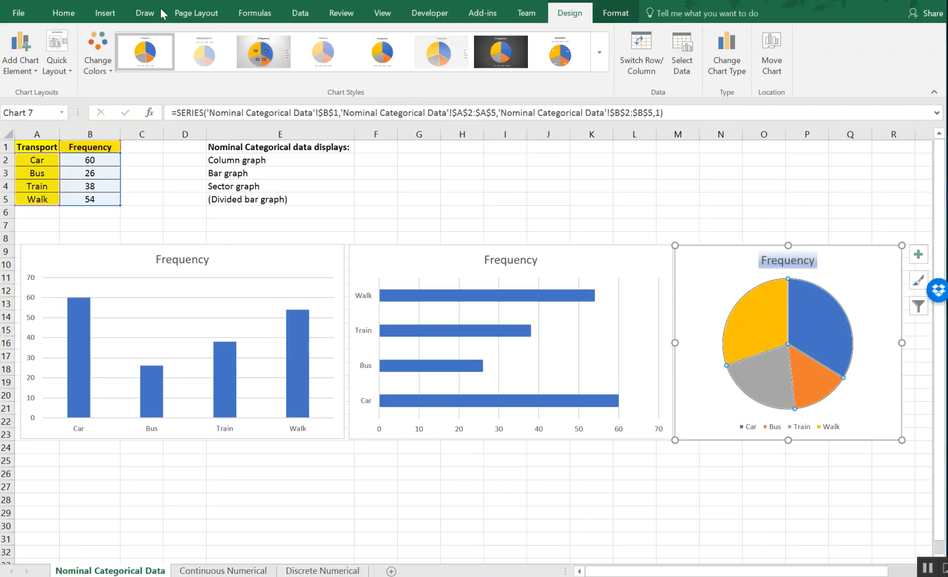
pyautogui.click(730, 271)
pyautogui.click(792, 262)
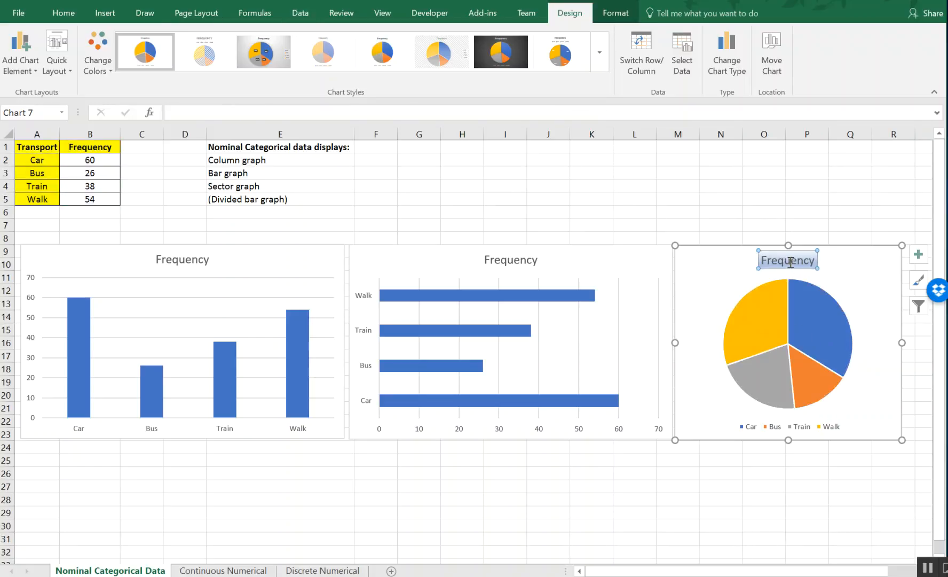
pyautogui.click(777, 214)
# Change the pie chart's title to "Modes of Transport".
pyautogui.click(780, 262)
pyautogui.doubleClick(780, 263)
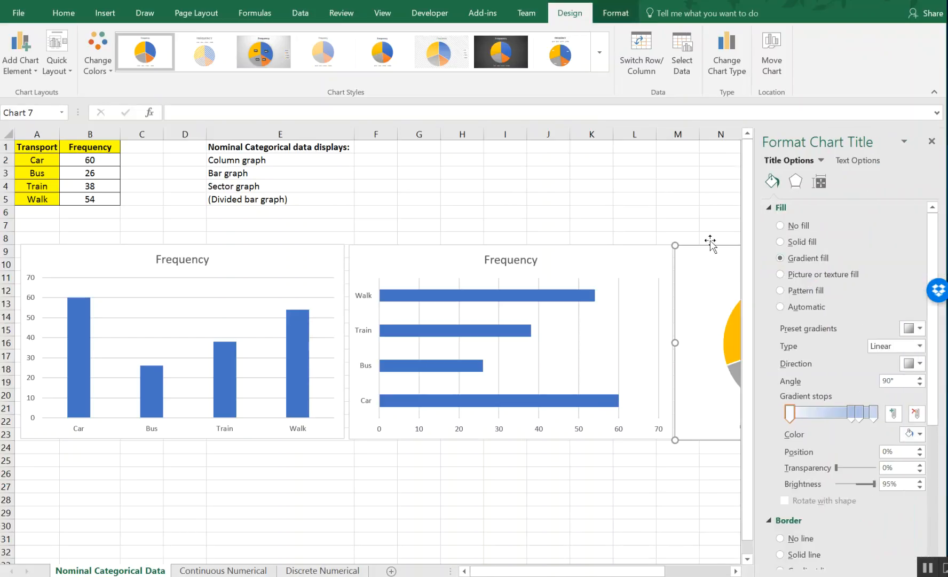
pyautogui.click(932, 141)
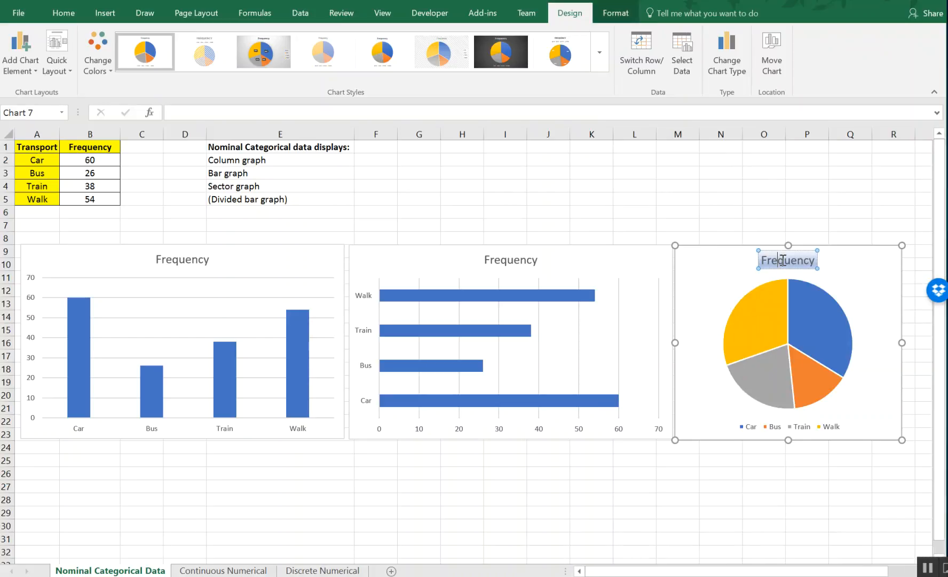
pyautogui.moveTo(812, 262); pyautogui.dragTo(770, 264)
pyautogui.write('Modes of Transport')
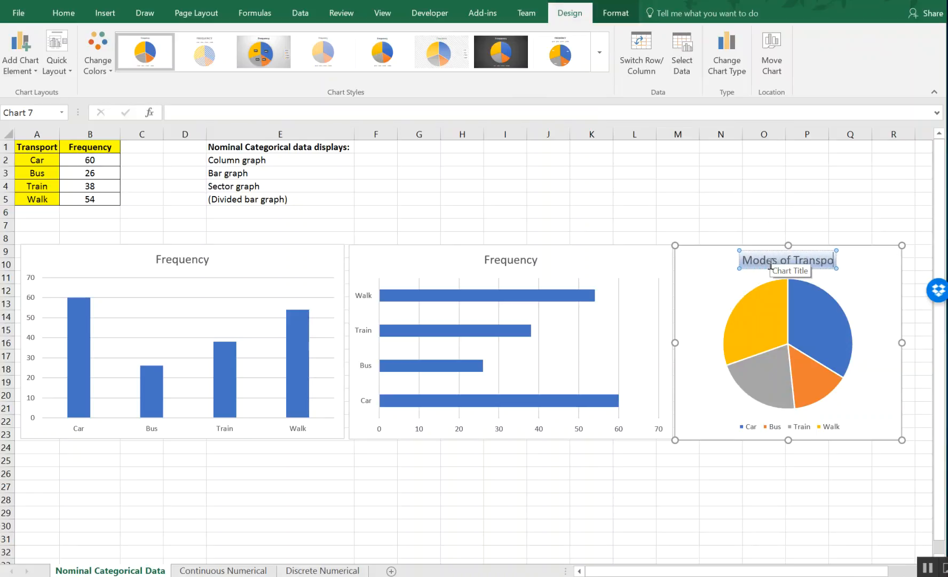
pyautogui.click(732, 235)
# Apply the grey gradient chart style with dark percentage labels on the slices to the pie chart.
pyautogui.click(716, 253)
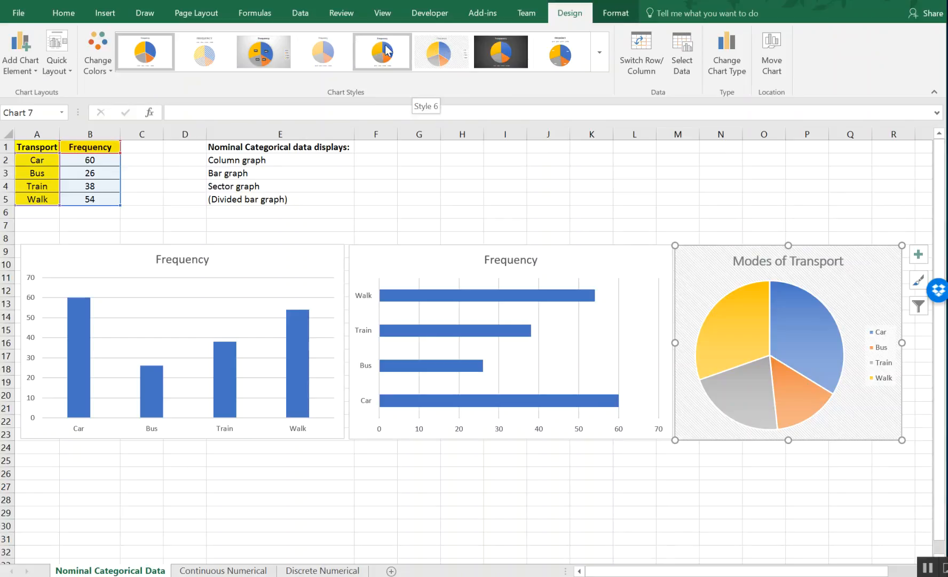
pyautogui.click(263, 56)
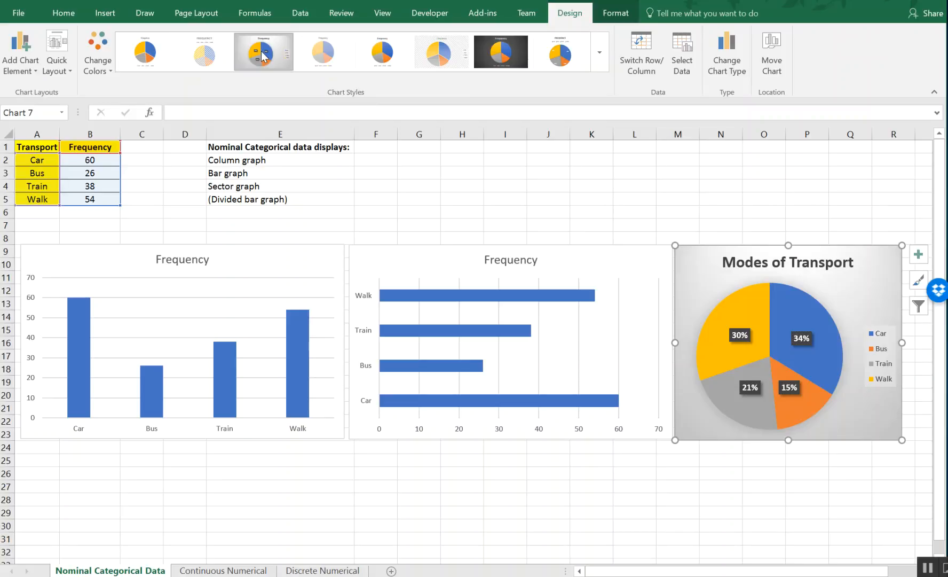
pyautogui.click(520, 208)
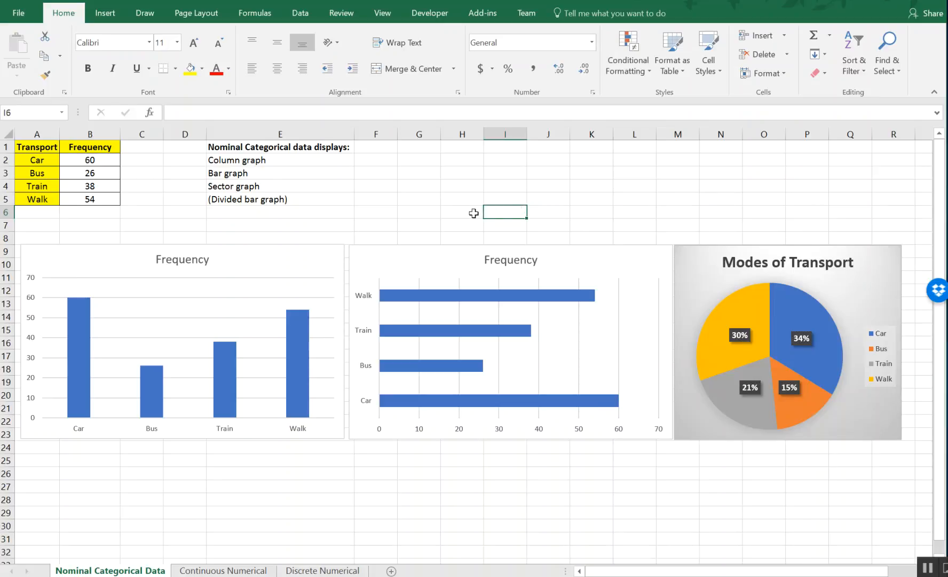
# Change the column chart's title to "Modes of Transport".
pyautogui.click(131, 265)
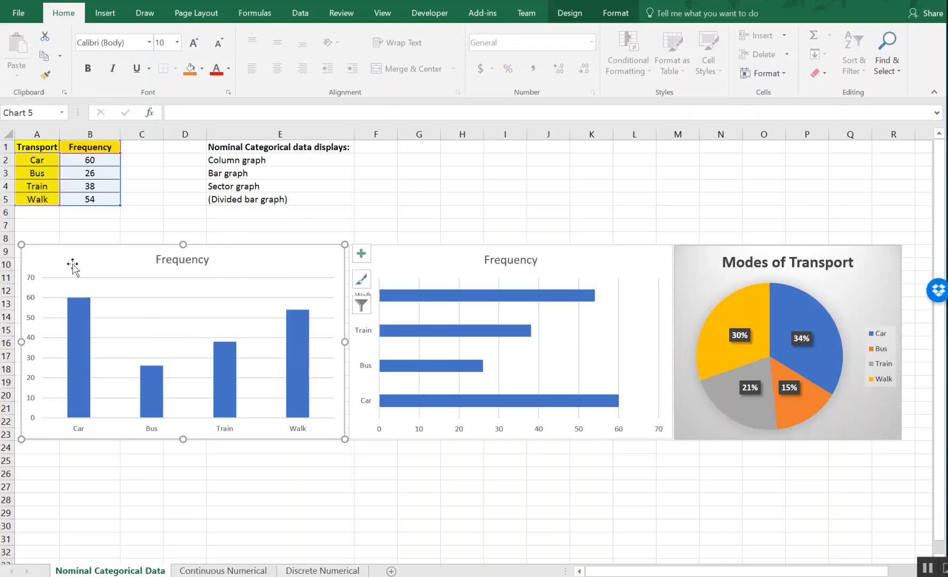
pyautogui.click(180, 258)
pyautogui.moveTo(211, 260); pyautogui.dragTo(165, 258)
pyautogui.write('Modes of t')
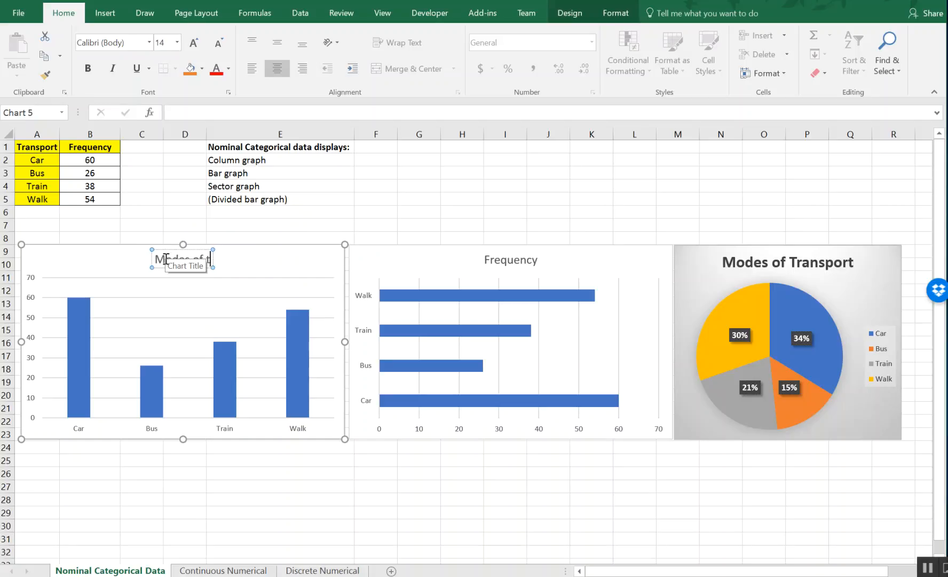
pyautogui.press('BackSpace')
pyautogui.write('Transport')
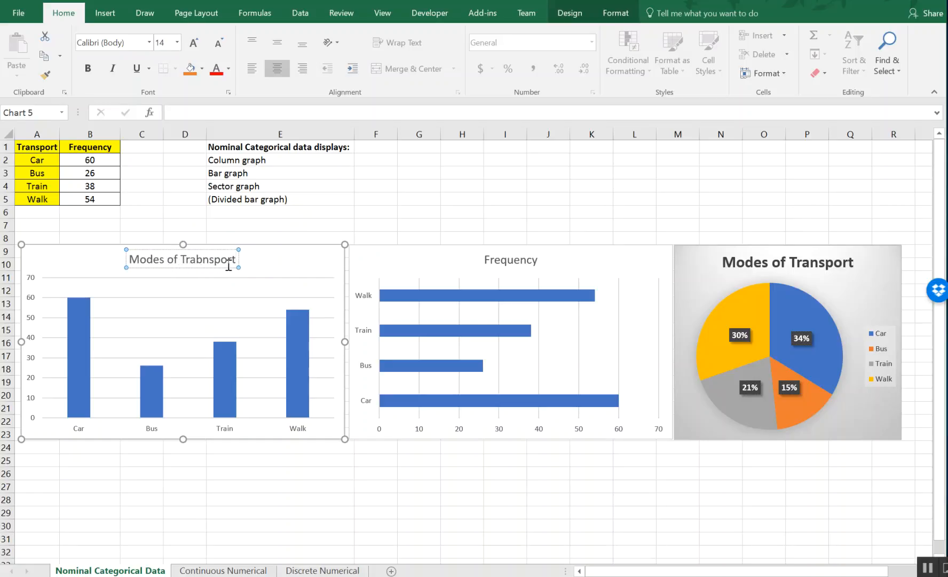
pyautogui.press('BackSpace')
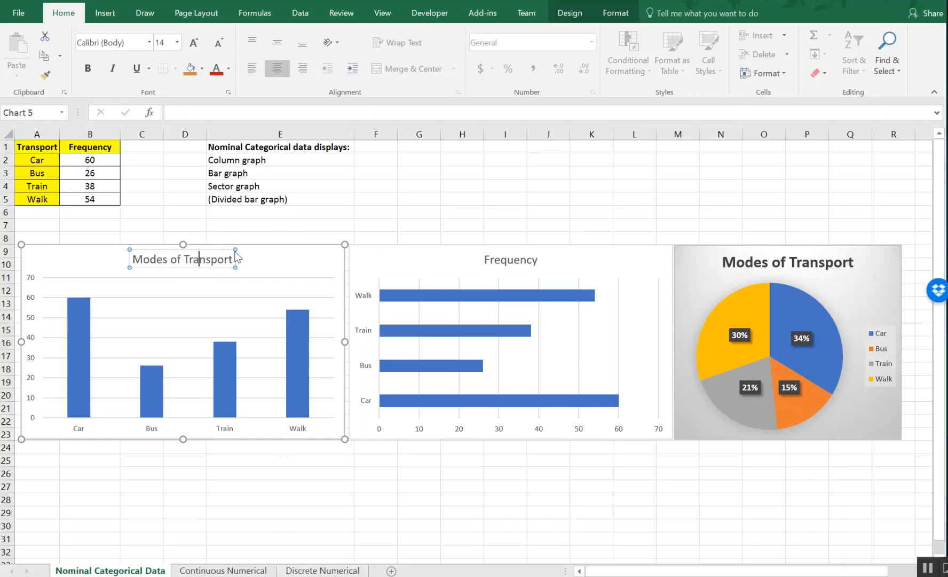
pyautogui.click(165, 216)
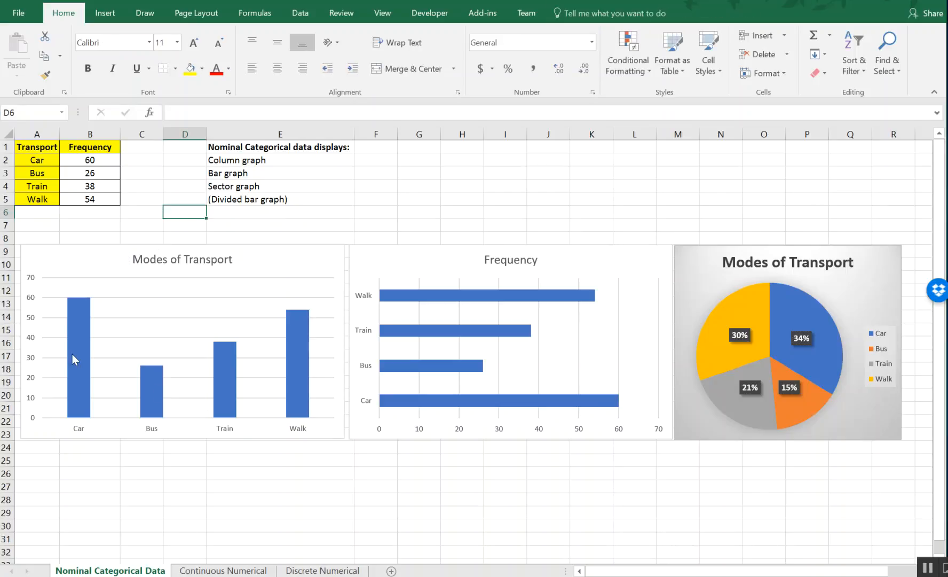
# Apply the quick layout with a chart title, both axis titles and a legend beside the plot to the column chart.
pyautogui.click(51, 258)
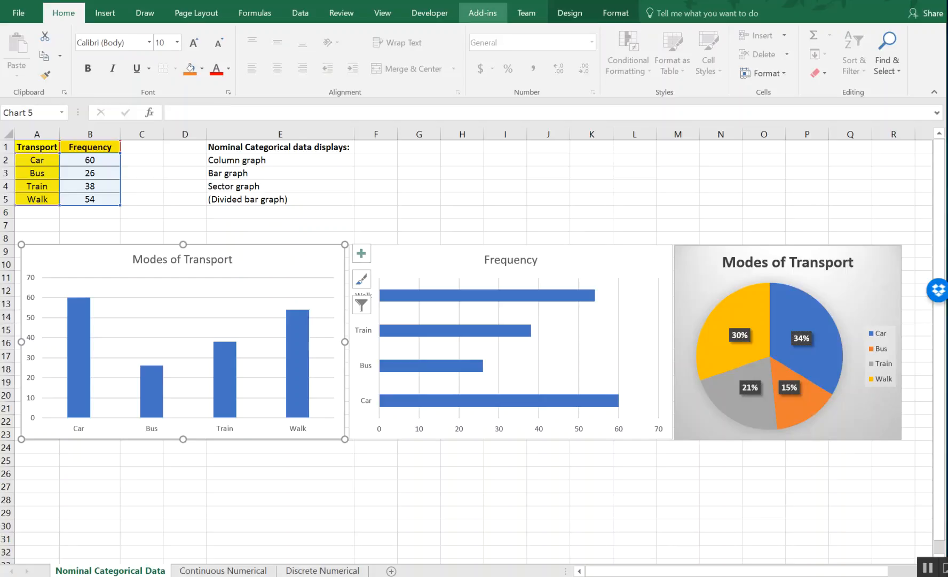
pyautogui.click(609, 10)
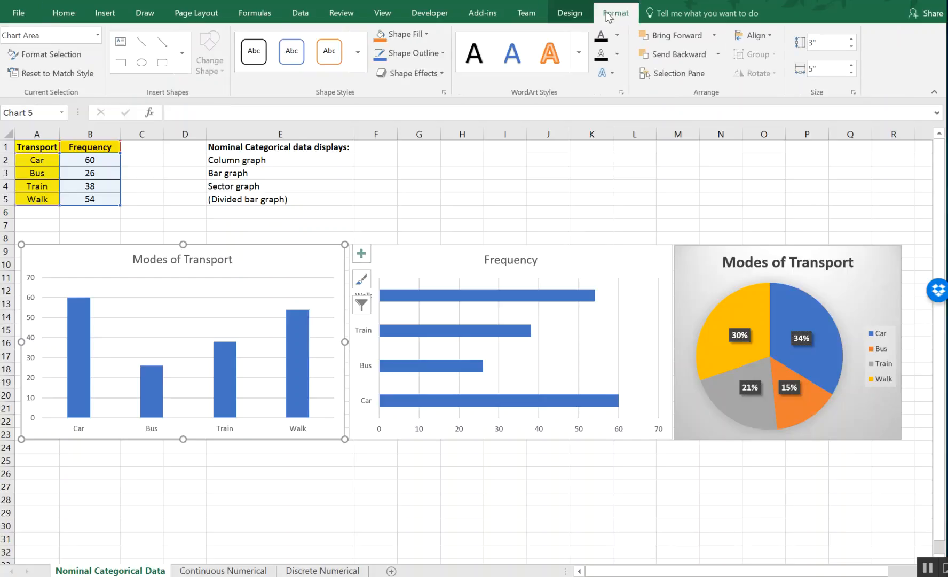
pyautogui.click(564, 16)
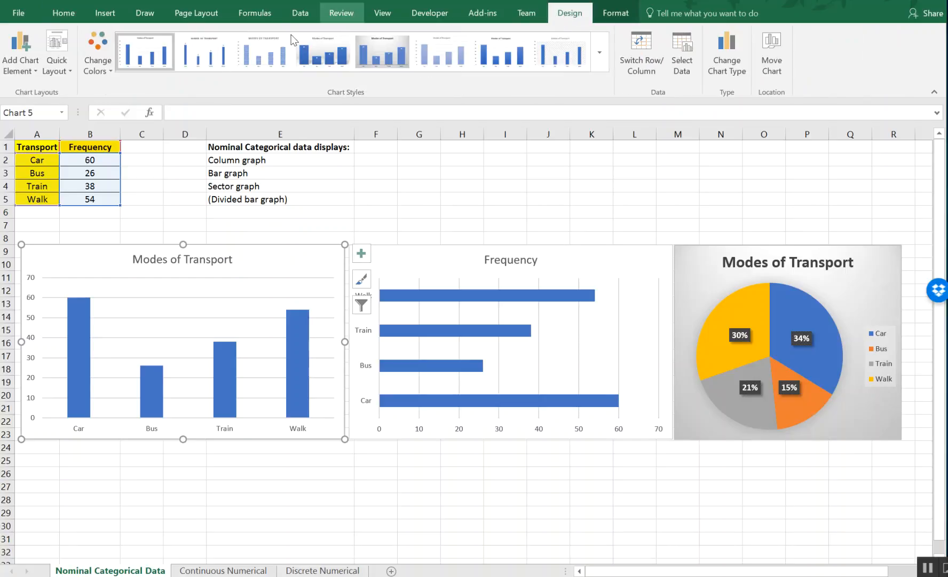
pyautogui.click(59, 59)
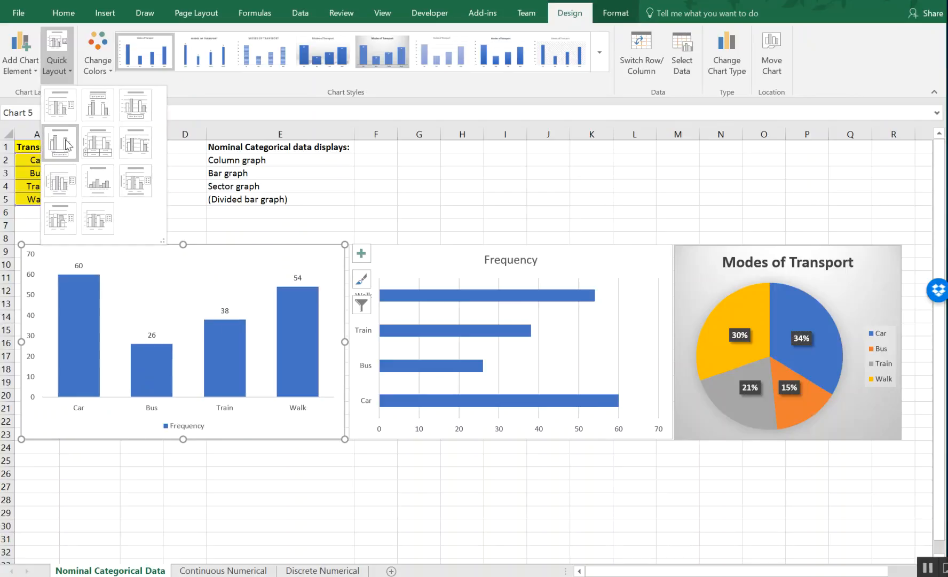
pyautogui.click(57, 181)
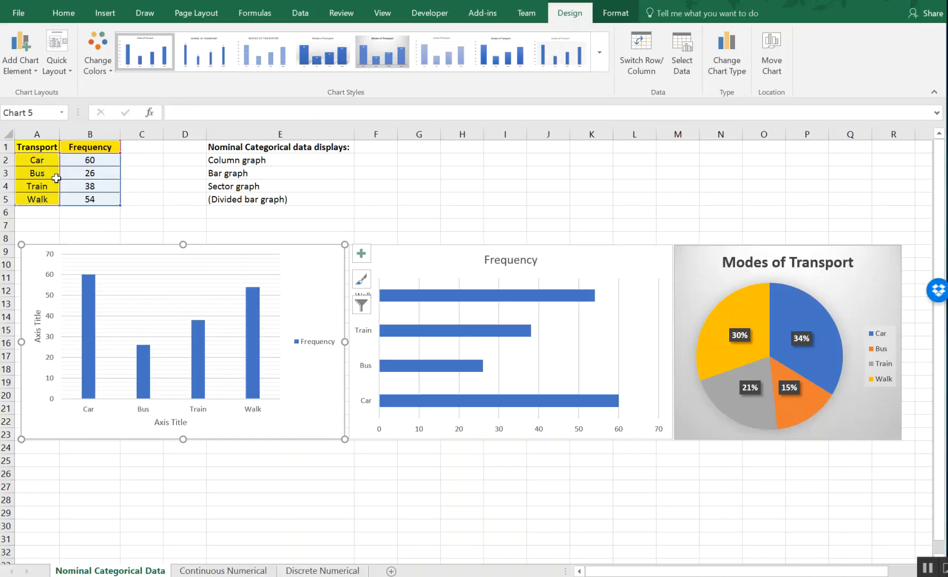
pyautogui.click(56, 73)
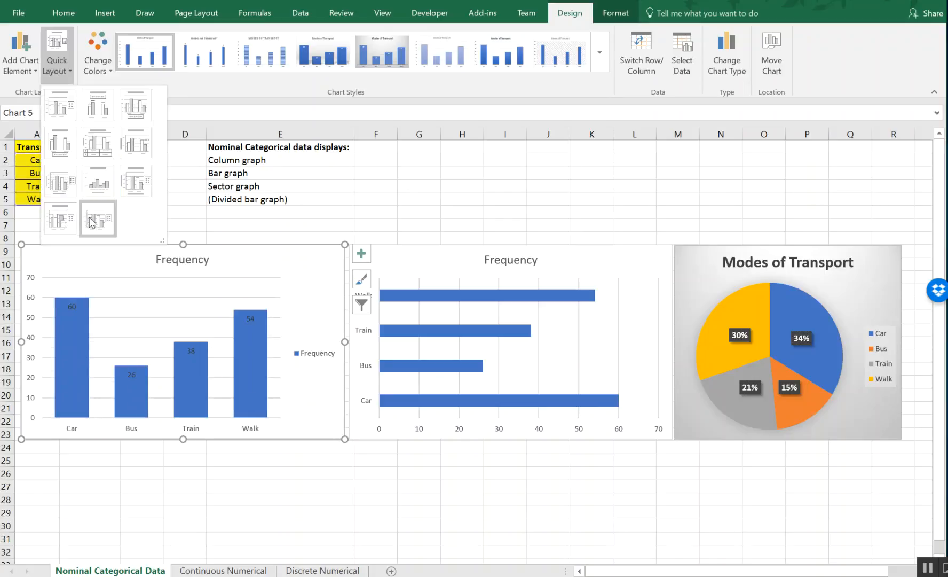
pyautogui.click(128, 186)
# Replace the column chart's "Frequency" title with "Modes of Transport".
pyautogui.click(192, 261)
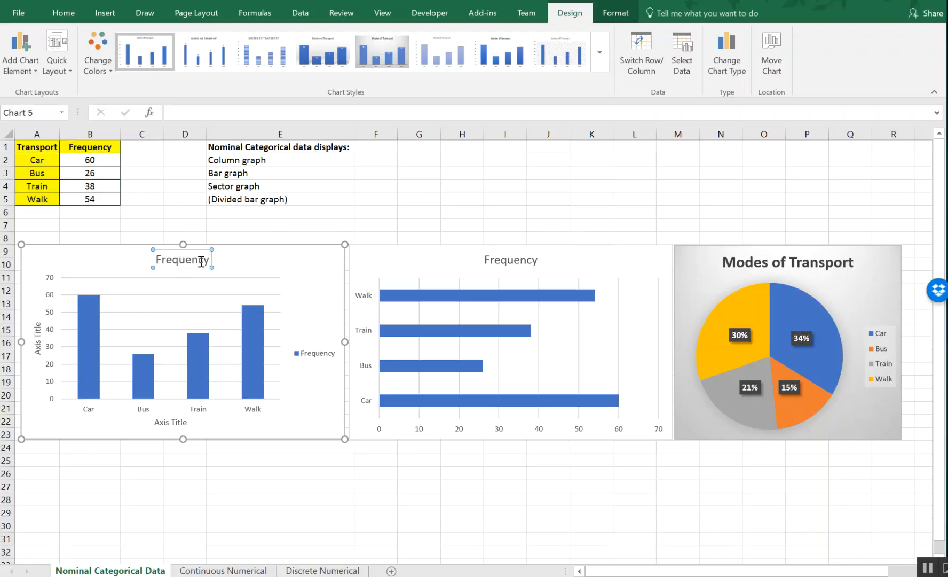
pyautogui.moveTo(210, 260); pyautogui.dragTo(157, 262)
pyautogui.write('Modes of Trabs')
pyautogui.press('BackSpace')
pyautogui.press('BackSpace')
pyautogui.press('BackSpace')
pyautogui.write('a')
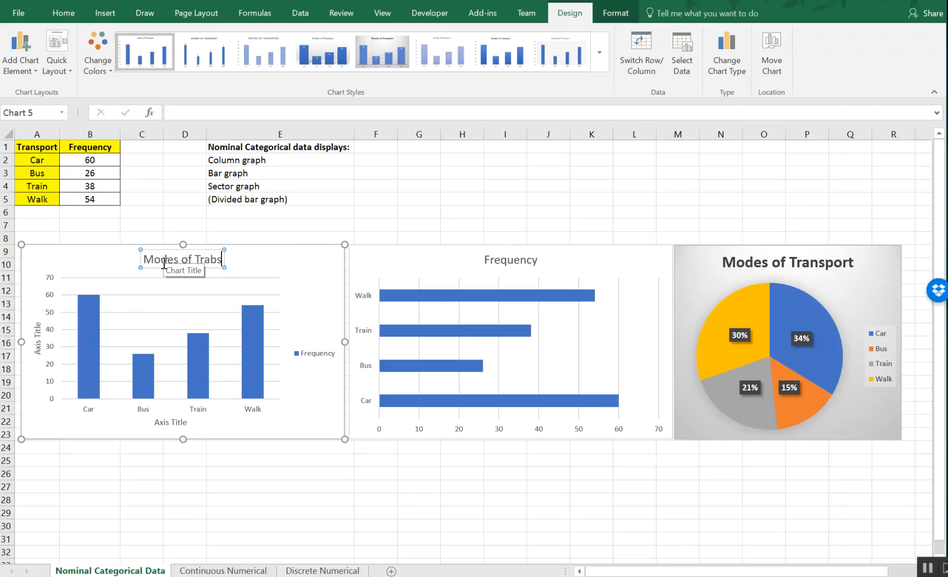
pyautogui.write('nsport')
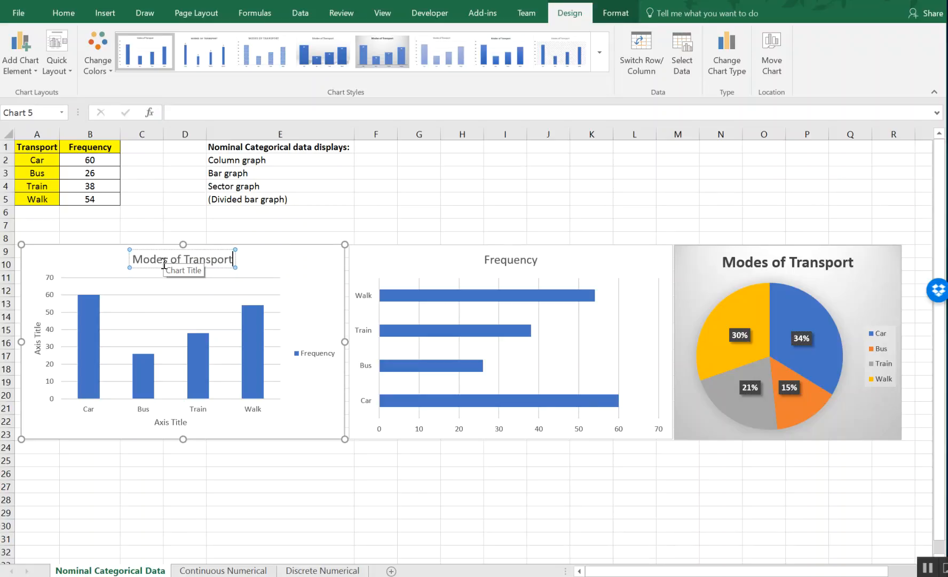
# Set the column chart's vertical axis title to "Frequency".
pyautogui.click(32, 328)
pyautogui.doubleClick(37, 330)
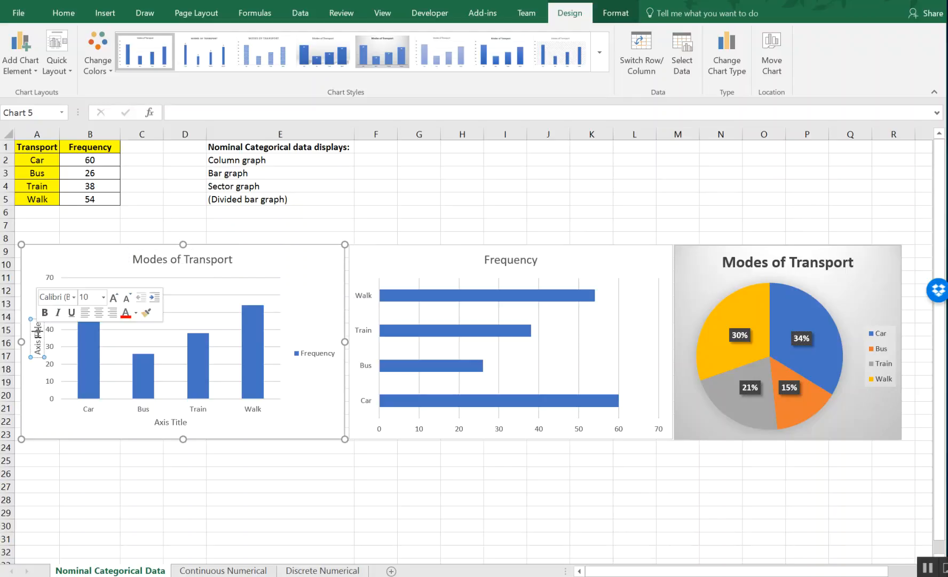
pyautogui.press('BackSpace')
pyautogui.press('BackSpace')
pyautogui.press('BackSpace')
pyautogui.press('BackSpace')
pyautogui.press('BackSpace')
pyautogui.press('BackSpace')
pyautogui.press('BackSpace')
pyautogui.press('BackSpace')
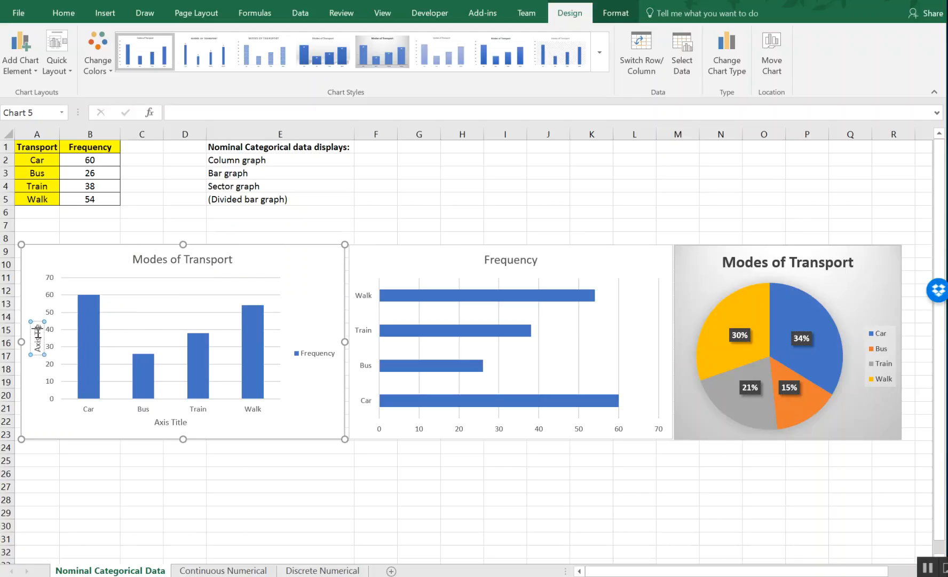
pyautogui.press('BackSpace')
pyautogui.press('BackSpace')
pyautogui.write('Frequency')
pyautogui.click(411, 257)
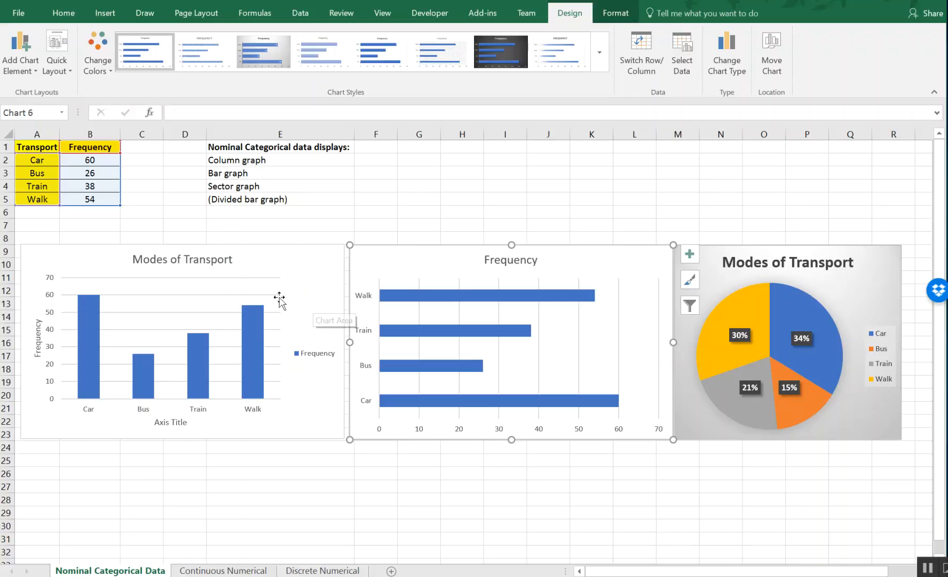
# Delete the placeholder horizontal axis title from the column chart.
pyautogui.click(168, 422)
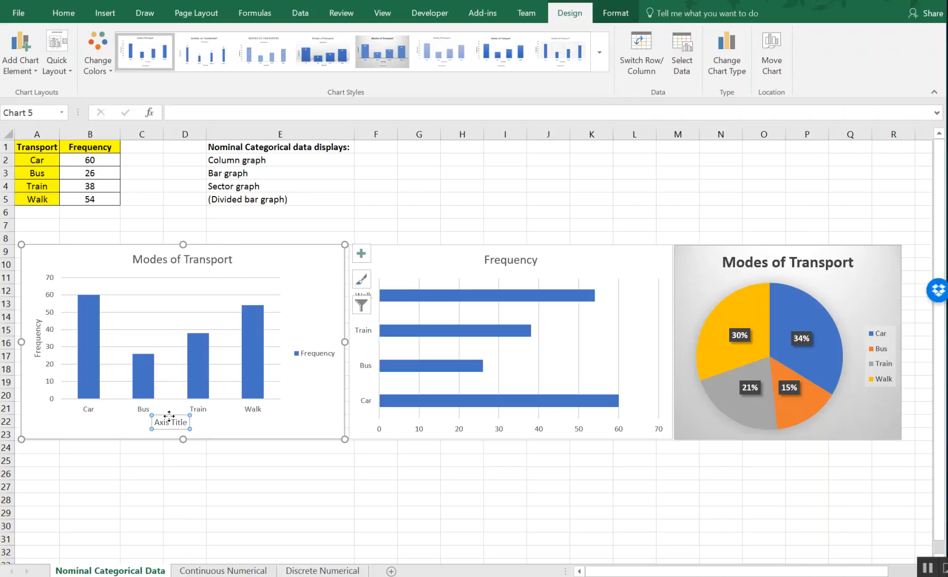
pyautogui.press('Delete')
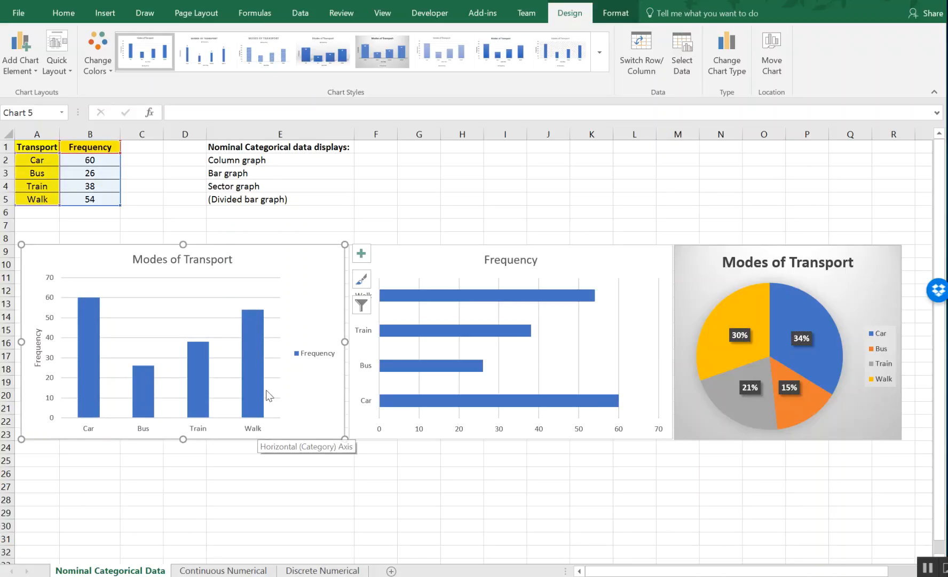
pyautogui.click(95, 215)
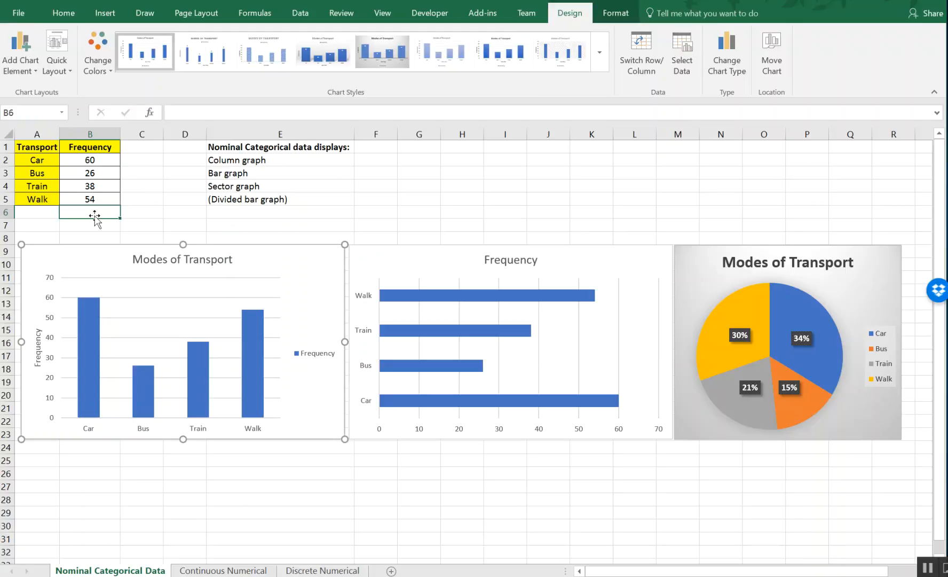
# Add a Bike row with a frequency of 27 below Walk in the transport table.
pyautogui.click(50, 212)
pyautogui.write('Bike')
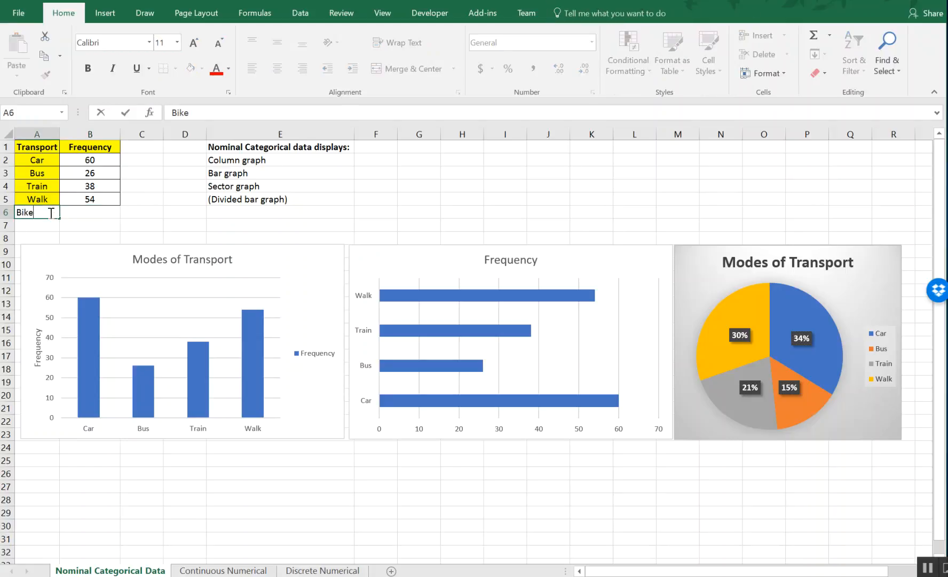
pyautogui.press('Tab')
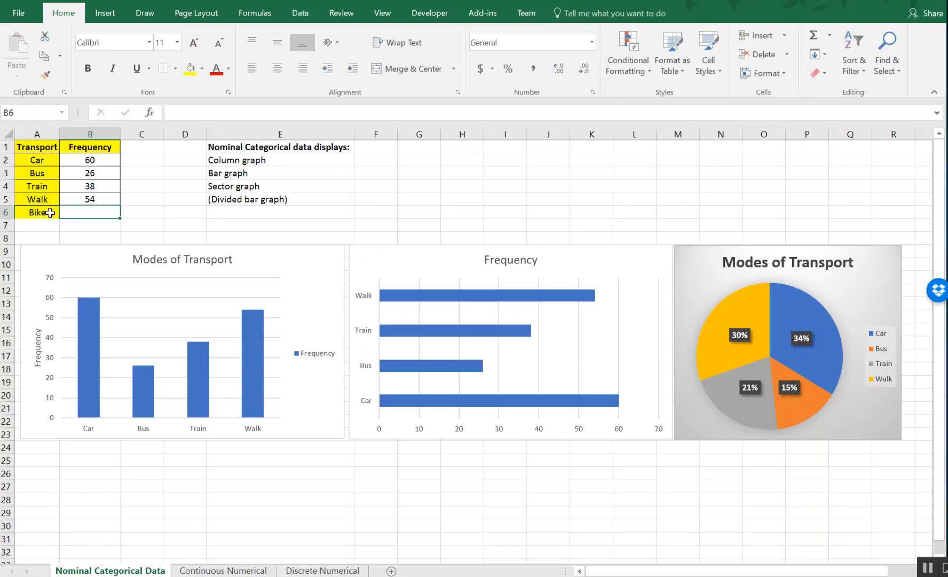
pyautogui.write('27')
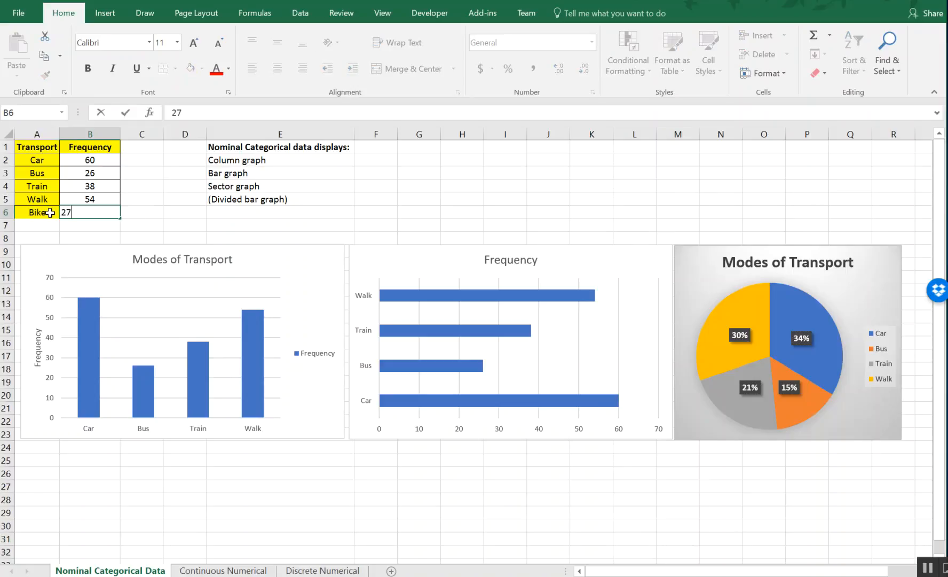
pyautogui.press('Return')
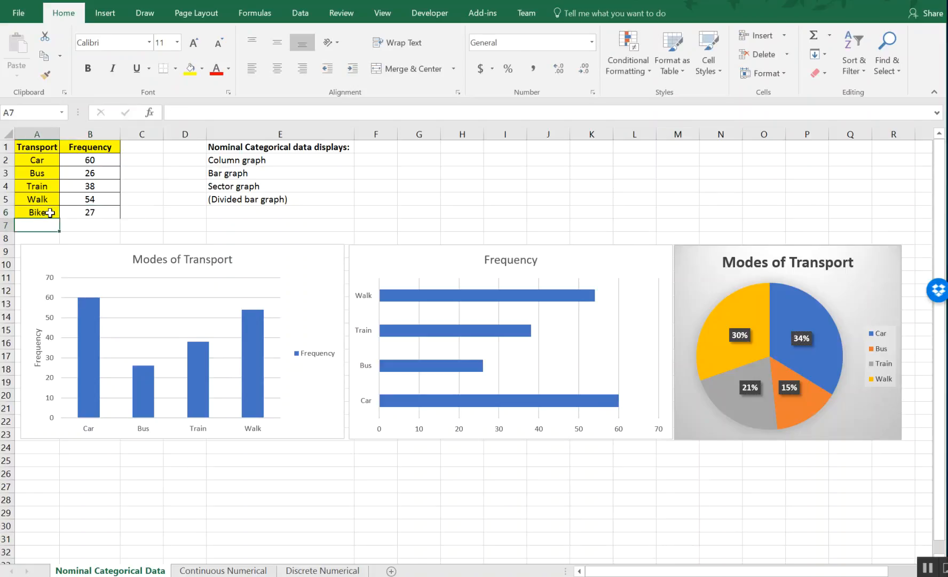
# Apply All Borders to the extended transport table, A1:B6.
pyautogui.moveTo(90, 212); pyautogui.dragTo(33, 147)
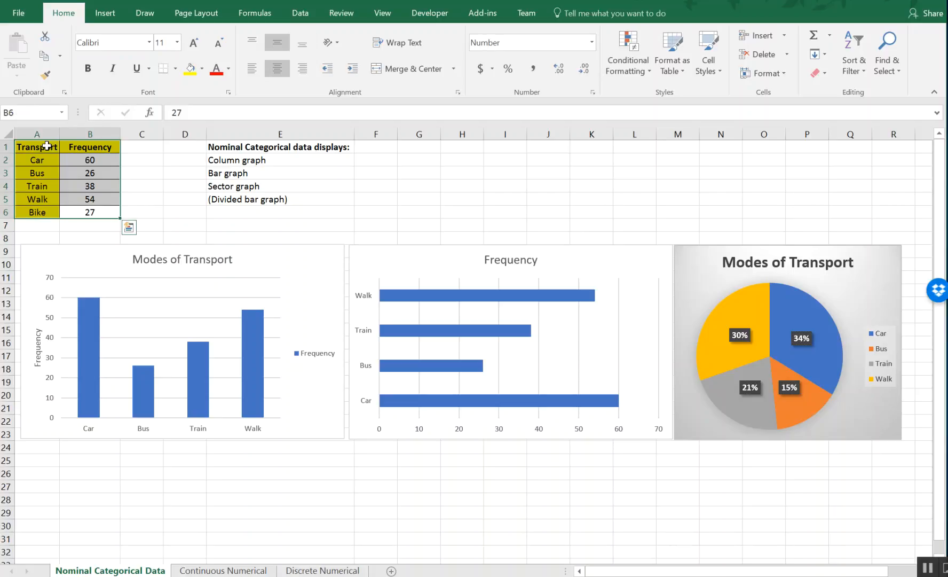
pyautogui.click(177, 66)
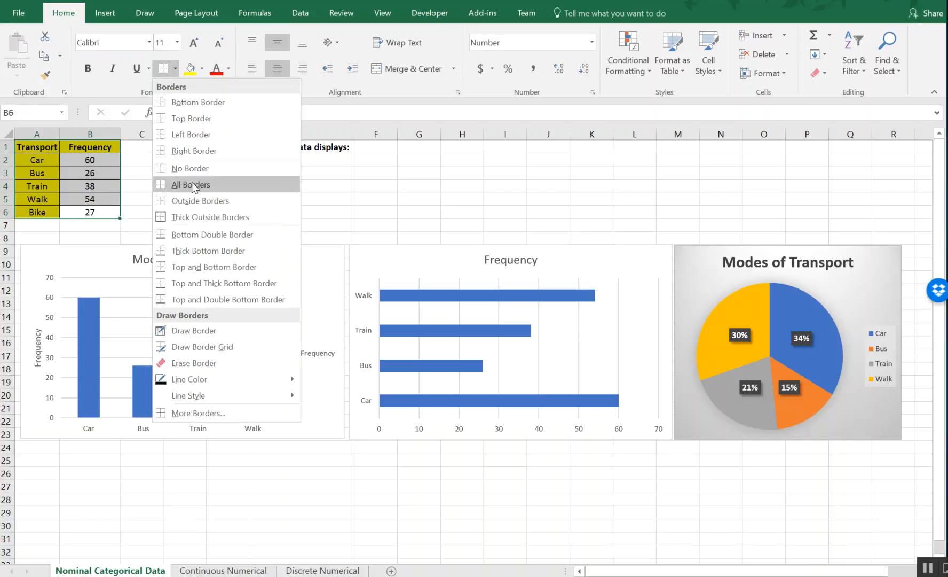
pyautogui.click(193, 182)
pyautogui.click(168, 185)
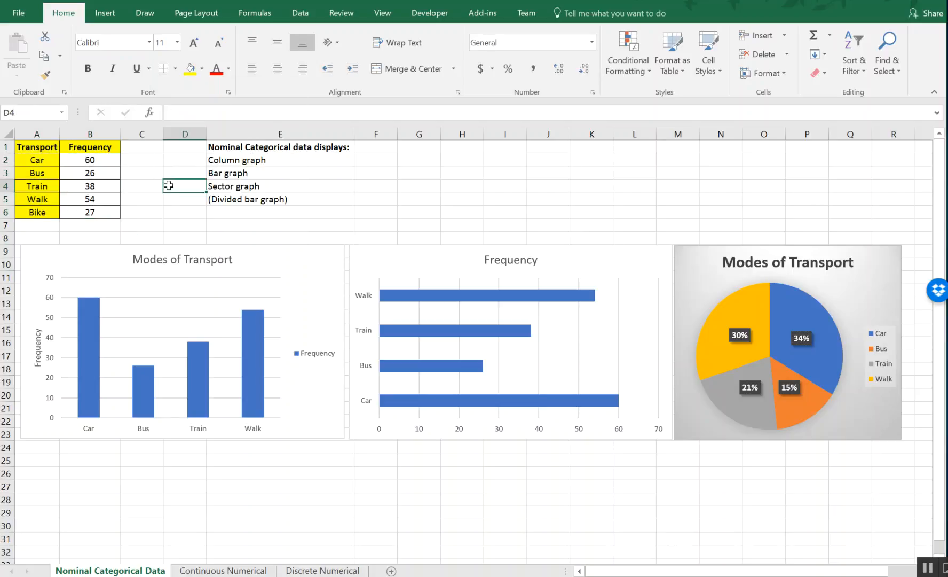
# Replace the column chart's data range with A1:B6 so that it includes the Bike row.
pyautogui.click(265, 270)
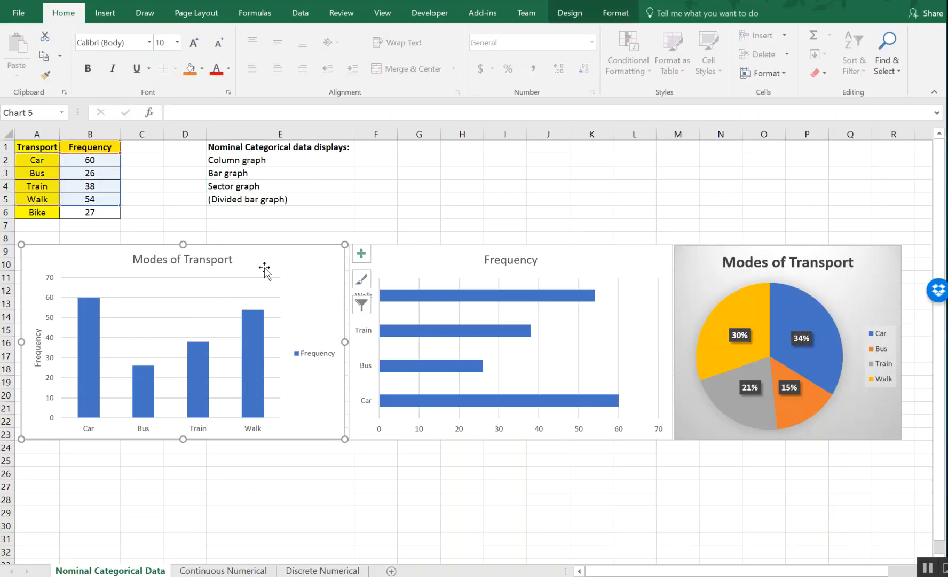
pyautogui.click(256, 332)
pyautogui.rightClick(149, 382)
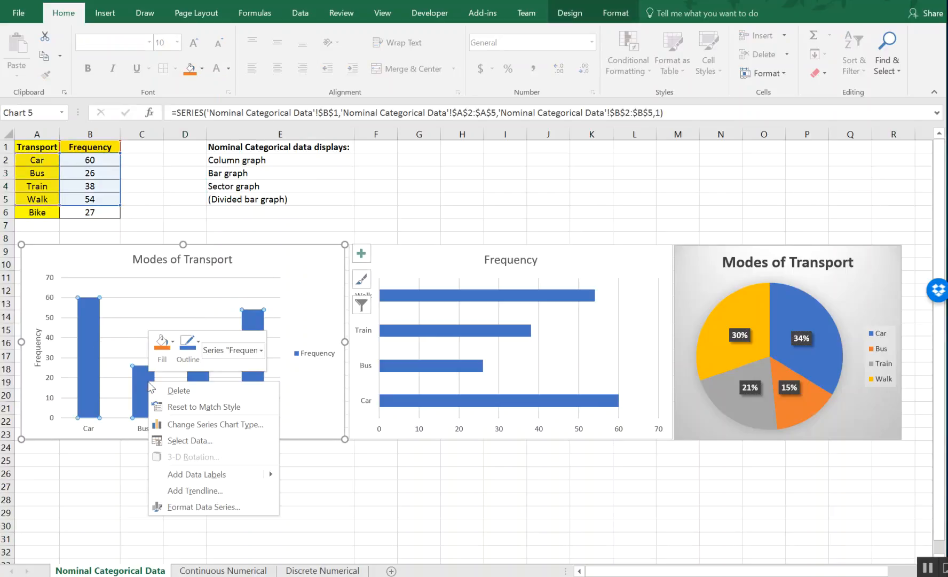
pyautogui.click(190, 441)
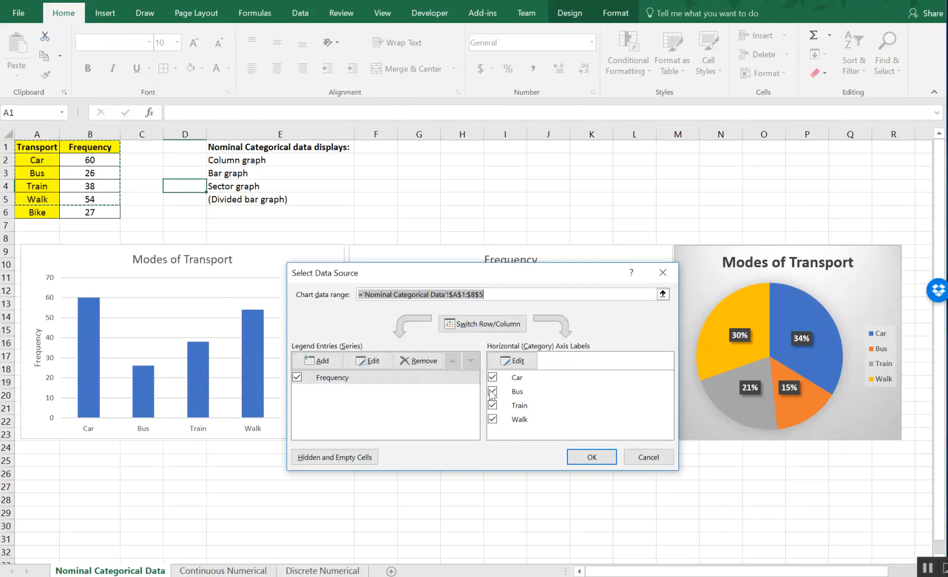
pyautogui.click(483, 298)
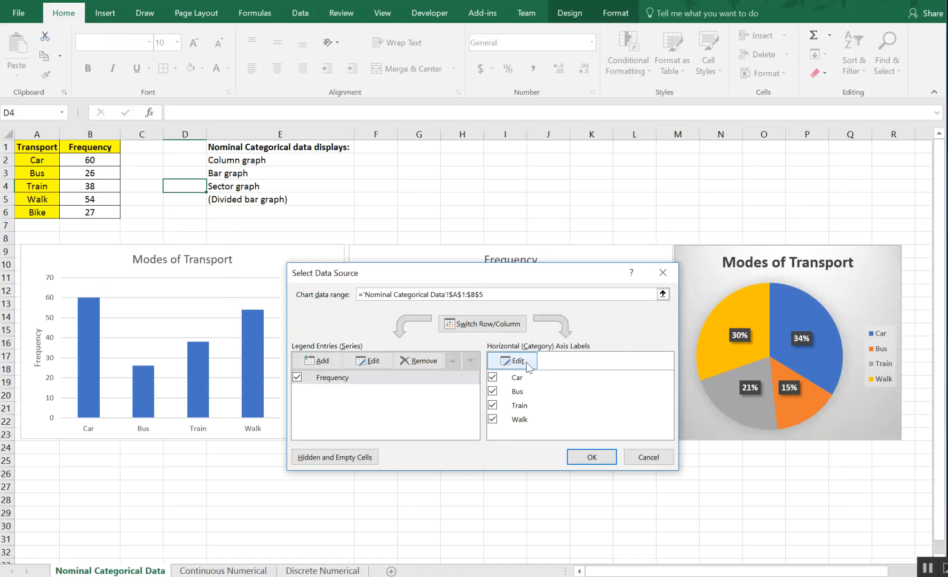
pyautogui.click(663, 294)
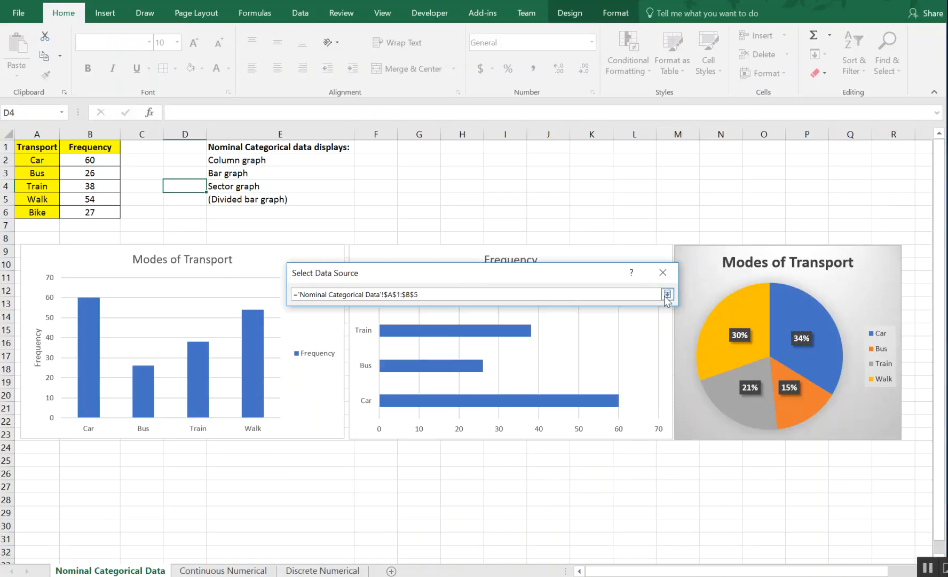
pyautogui.moveTo(419, 294); pyautogui.dragTo(293, 293)
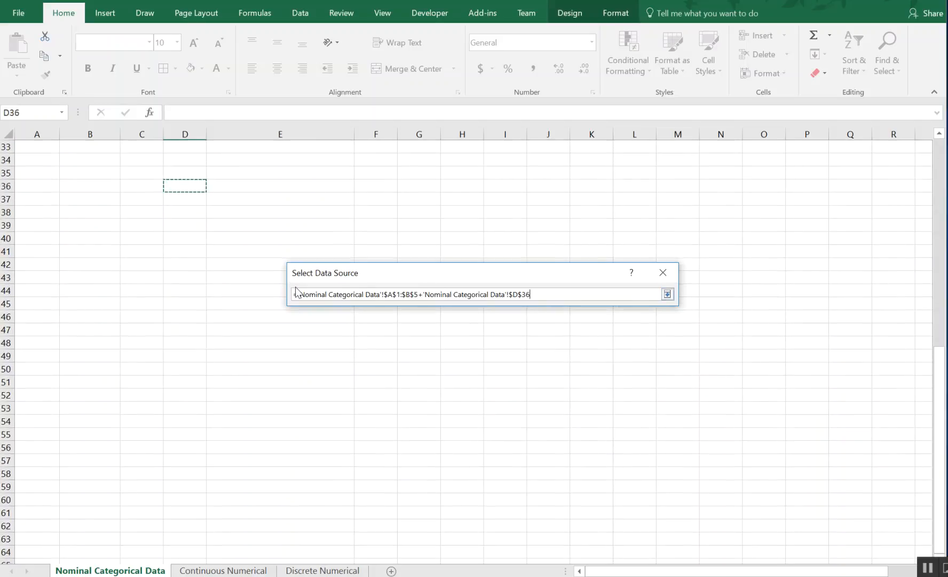
pyautogui.moveTo(565, 297); pyautogui.dragTo(278, 299)
pyautogui.press('BackSpace')
pyautogui.scroll(11, 186, 343)
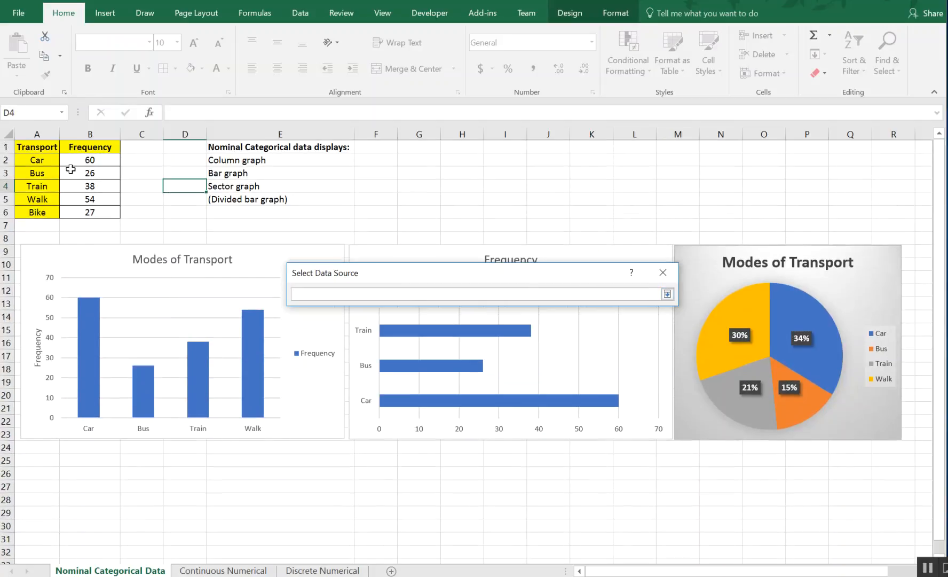
pyautogui.moveTo(43, 147); pyautogui.dragTo(91, 213)
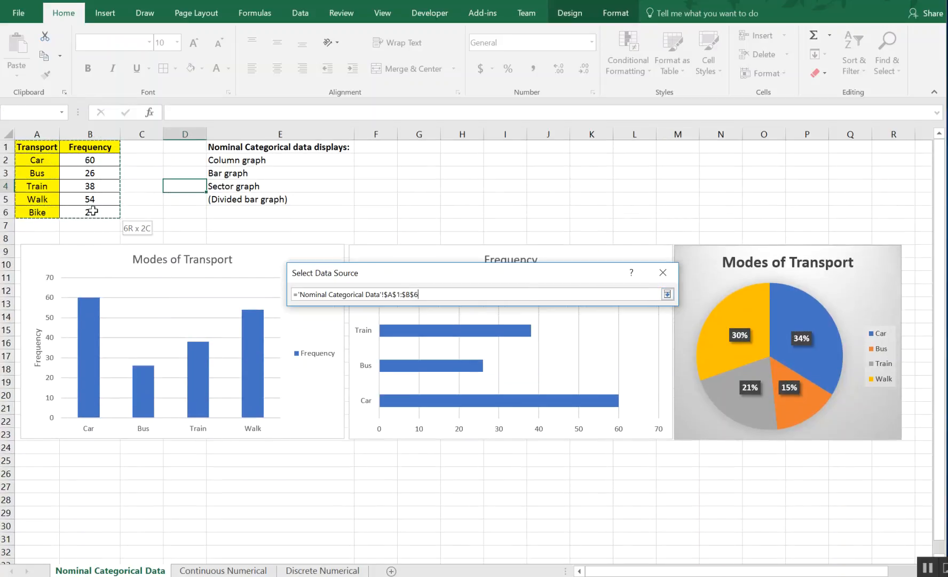
pyautogui.click(667, 294)
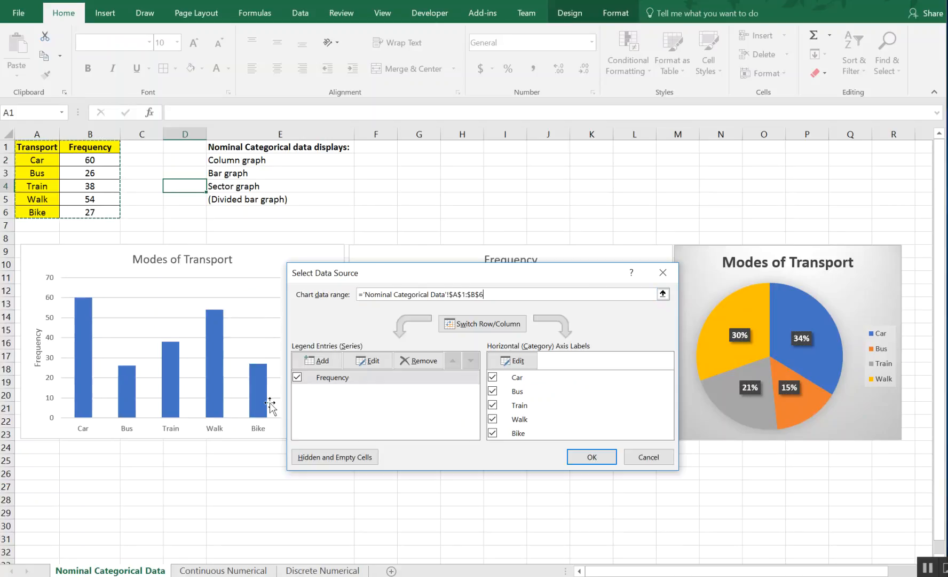
pyautogui.click(598, 455)
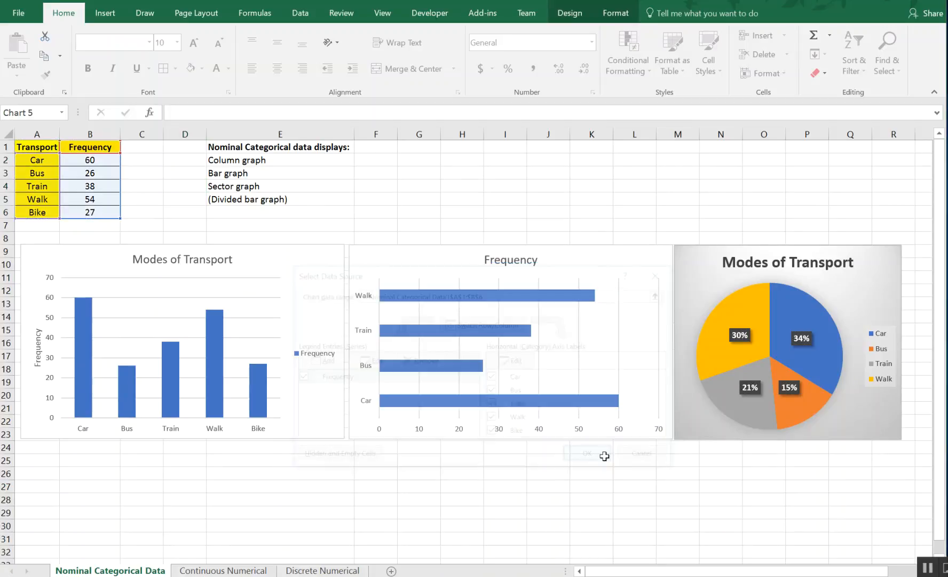
pyautogui.click(297, 510)
# On the Continuous Numerical sheet, insert a 2-D line chart with markers from the fuel price data in A1:B8.
pyautogui.click(233, 570)
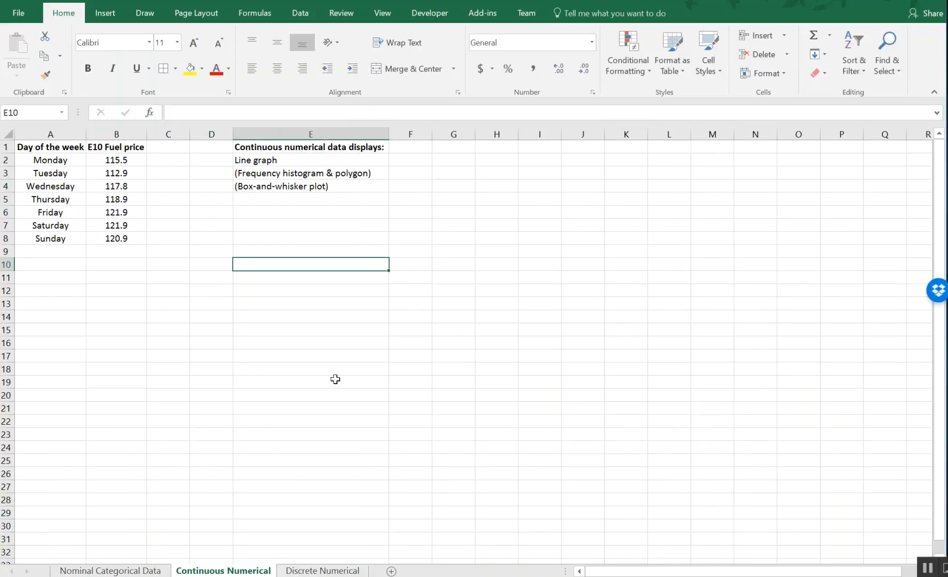
pyautogui.click(340, 146)
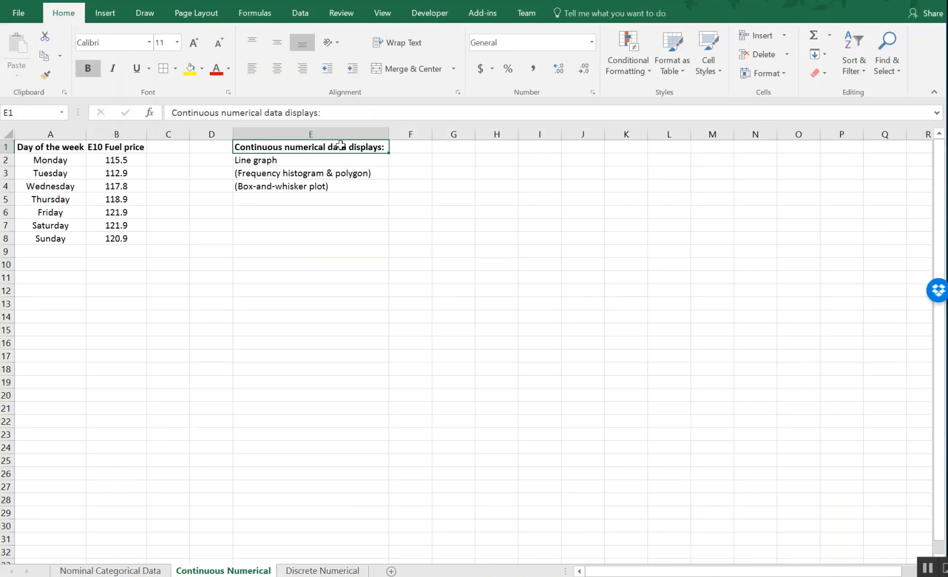
pyautogui.moveTo(284, 160); pyautogui.dragTo(291, 186)
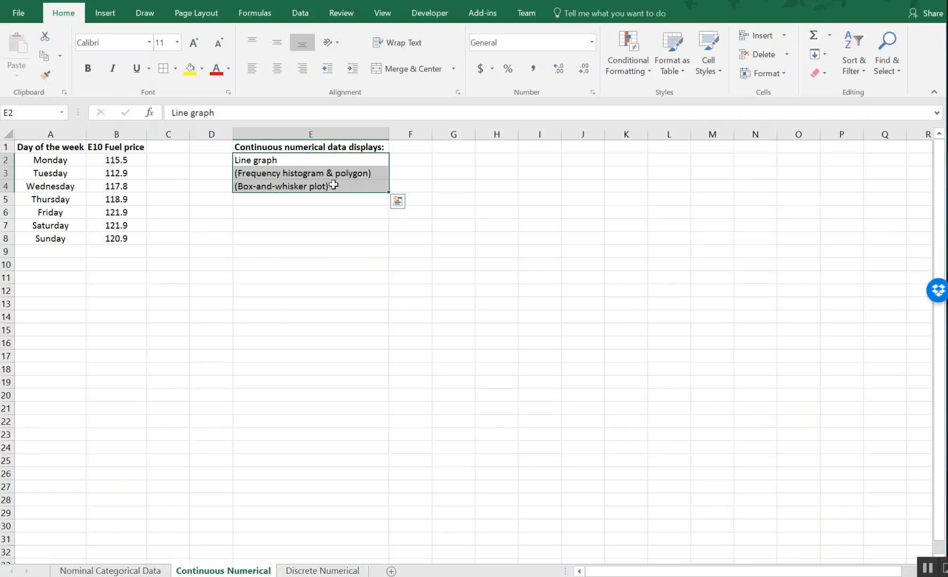
pyautogui.click(280, 160)
pyautogui.moveTo(48, 145); pyautogui.dragTo(124, 242)
pyautogui.click(105, 13)
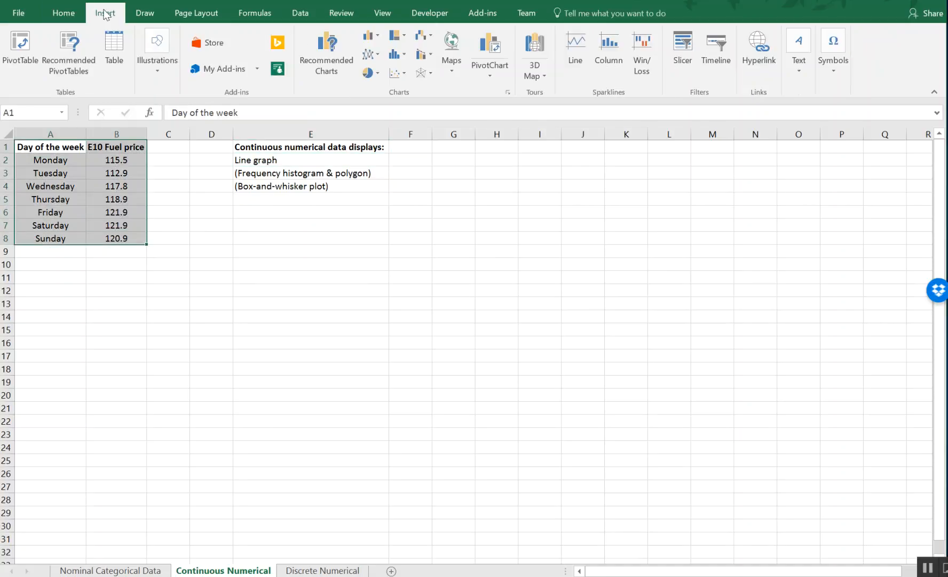
pyautogui.click(378, 54)
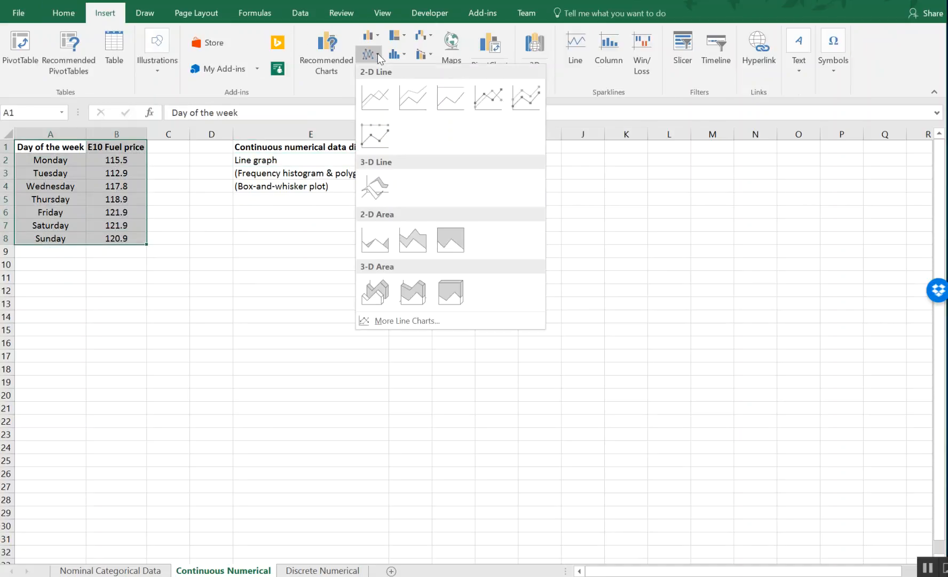
pyautogui.click(486, 95)
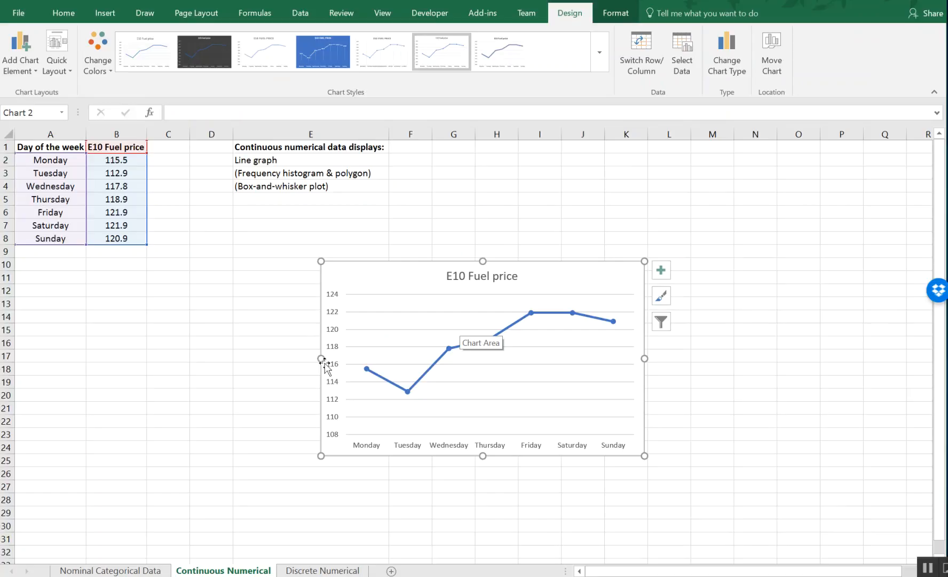
pyautogui.click(59, 54)
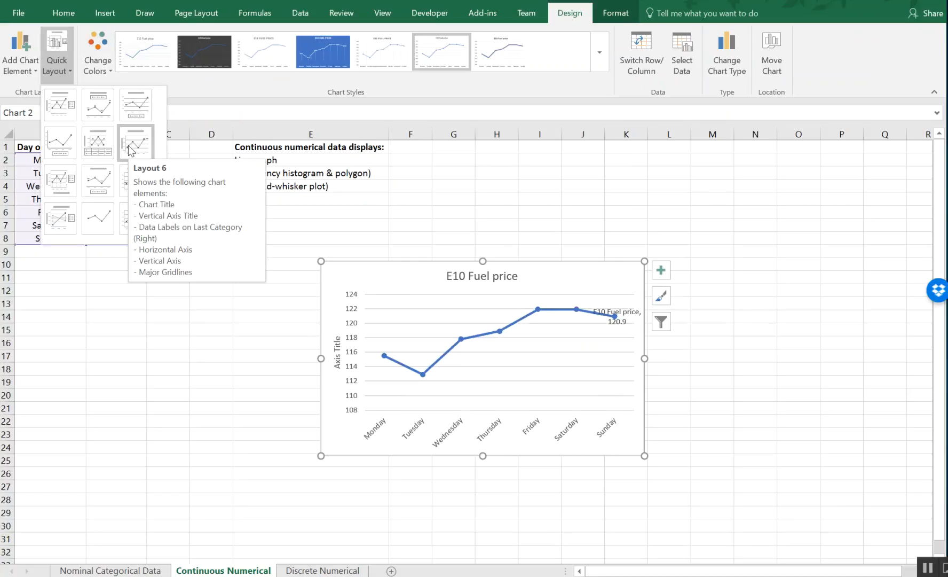
pyautogui.click(422, 162)
pyautogui.click(242, 271)
# Preview the fuel price data in A1:B8 as a Scatter with Straight Lines and Markers chart without inserting it.
pyautogui.moveTo(64, 146); pyautogui.dragTo(120, 239)
pyautogui.click(110, 13)
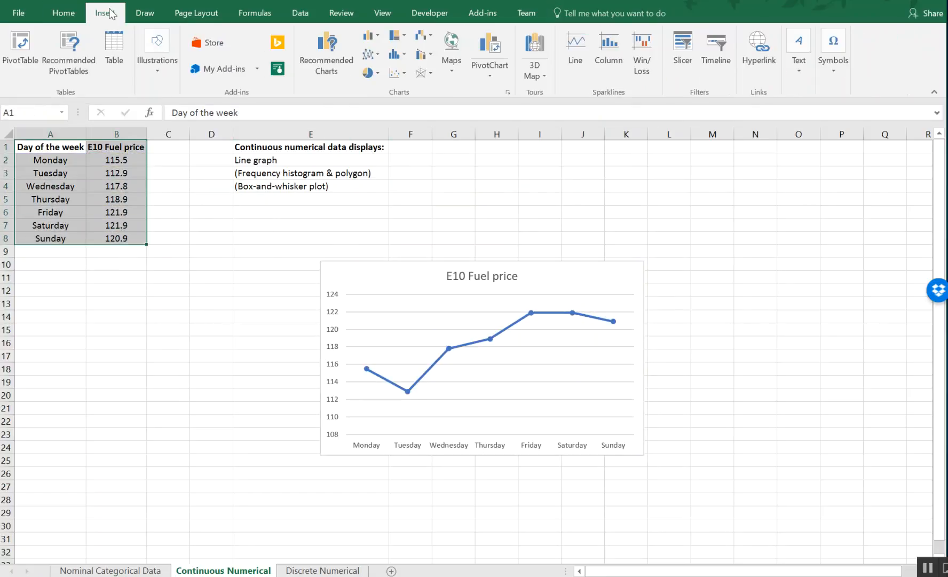
pyautogui.click(403, 69)
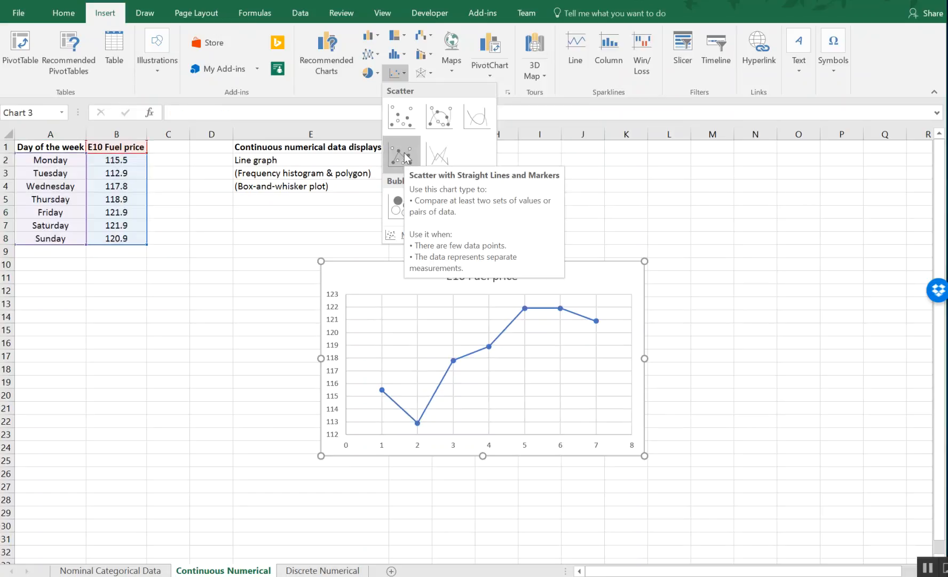
pyautogui.click(230, 222)
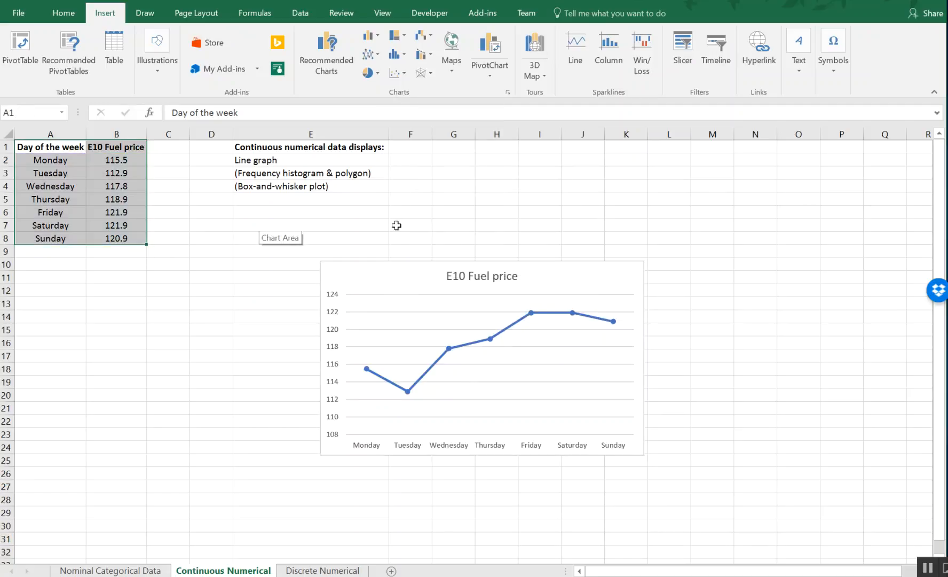
# Move the E10 Fuel price line graph directly below the fuel price table.
pyautogui.moveTo(392, 273); pyautogui.dragTo(92, 267)
pyautogui.click(483, 265)
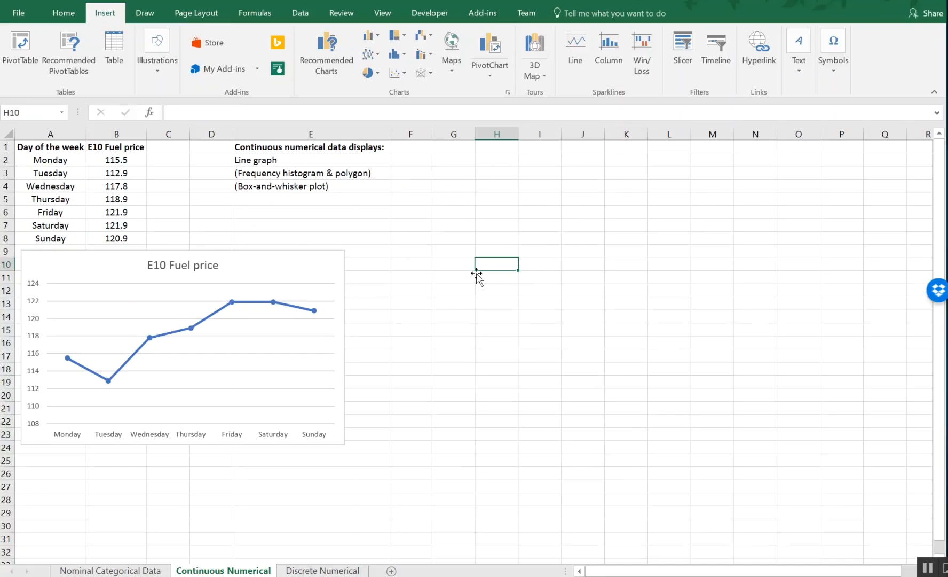
# On the Discrete Numerical sheet, insert a radar chart with markers from the monthly rainfall data in A1:B13.
pyautogui.click(316, 571)
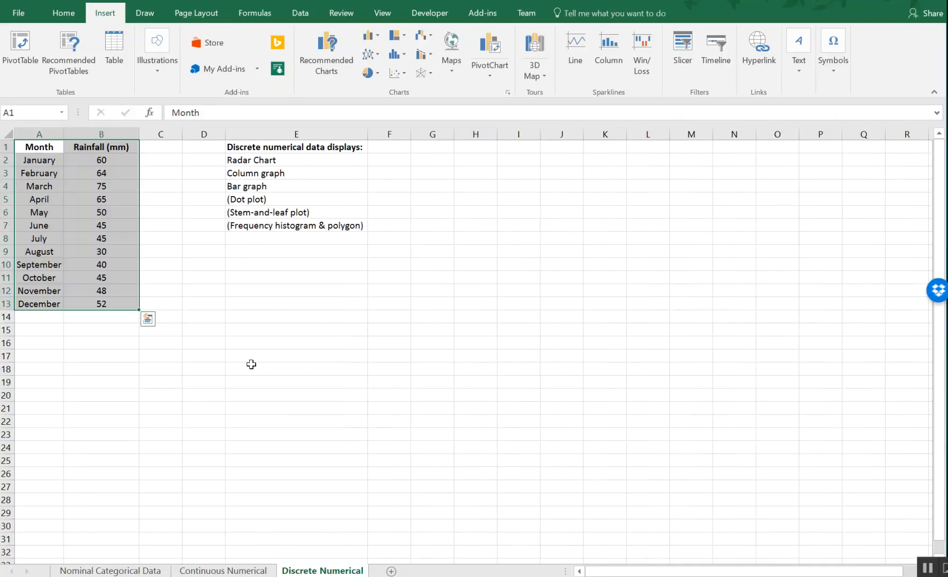
pyautogui.click(273, 159)
pyautogui.moveTo(283, 174); pyautogui.dragTo(278, 220)
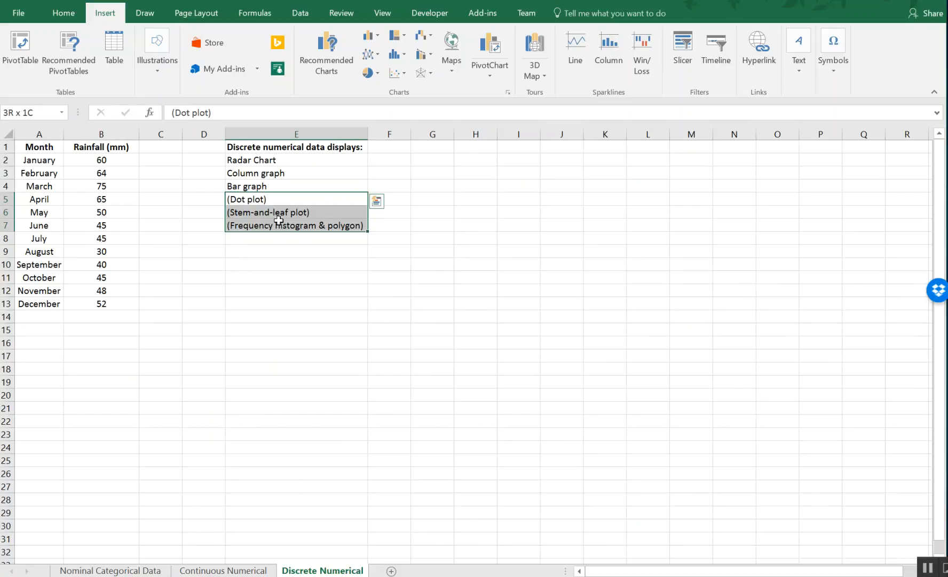
pyautogui.moveTo(278, 220); pyautogui.dragTo(279, 220)
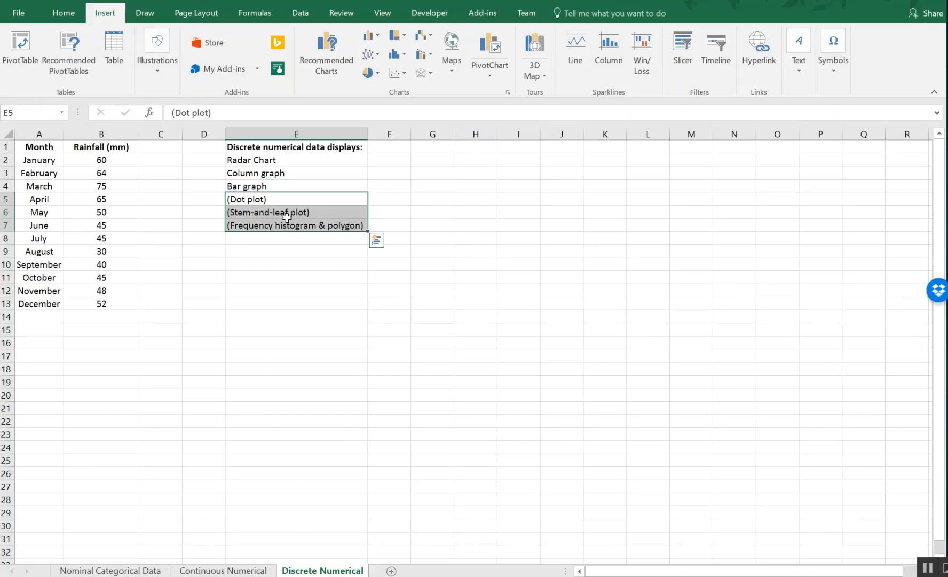
pyautogui.moveTo(265, 200); pyautogui.dragTo(269, 212)
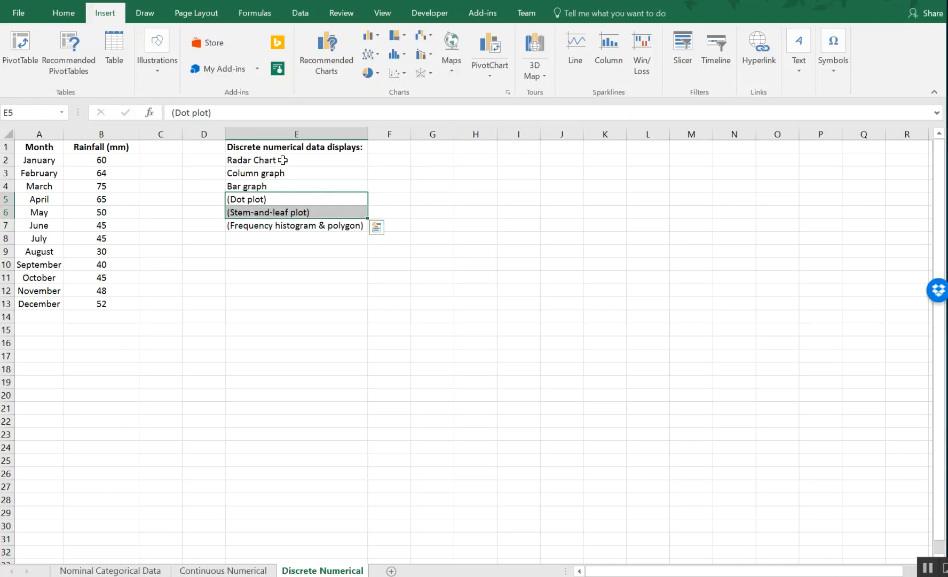
pyautogui.moveTo(40, 147); pyautogui.dragTo(101, 298)
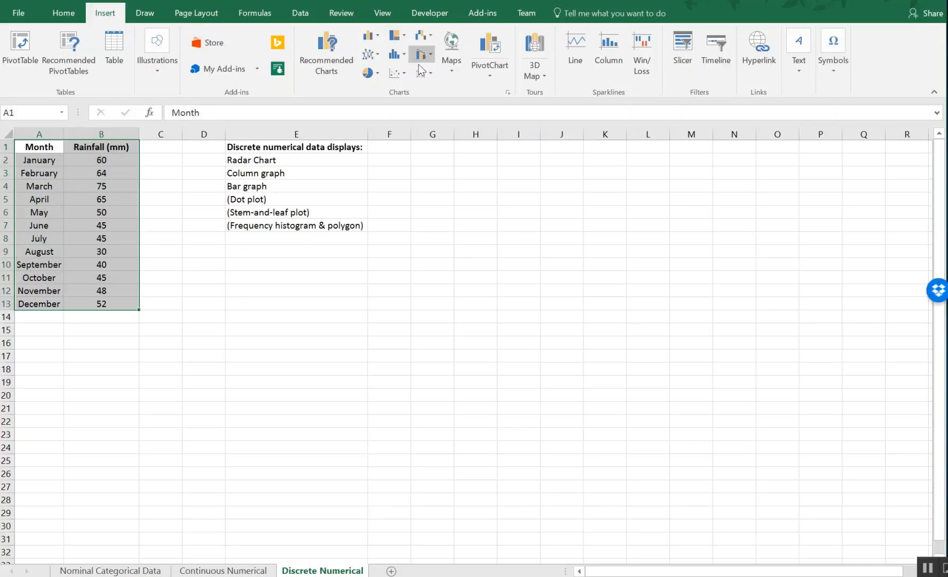
pyautogui.click(430, 74)
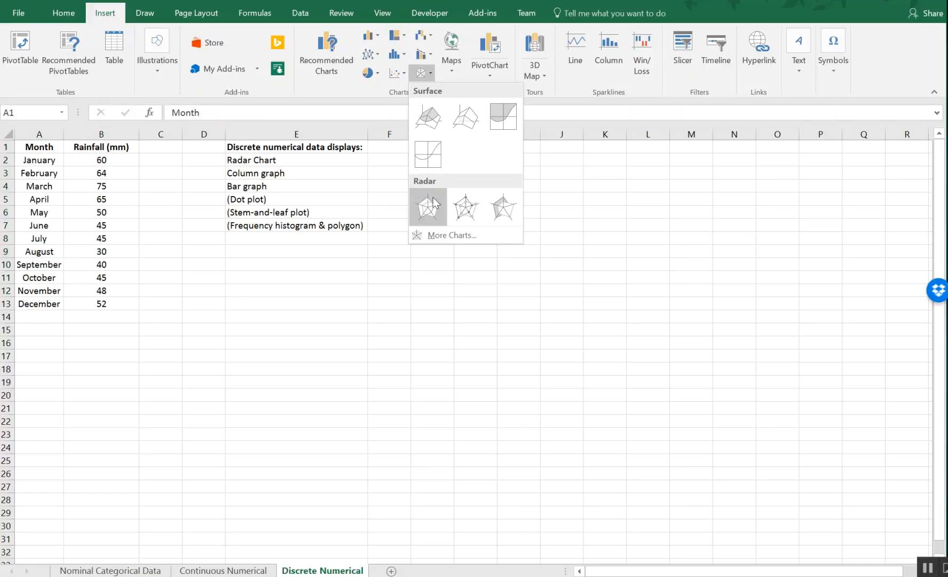
pyautogui.click(463, 209)
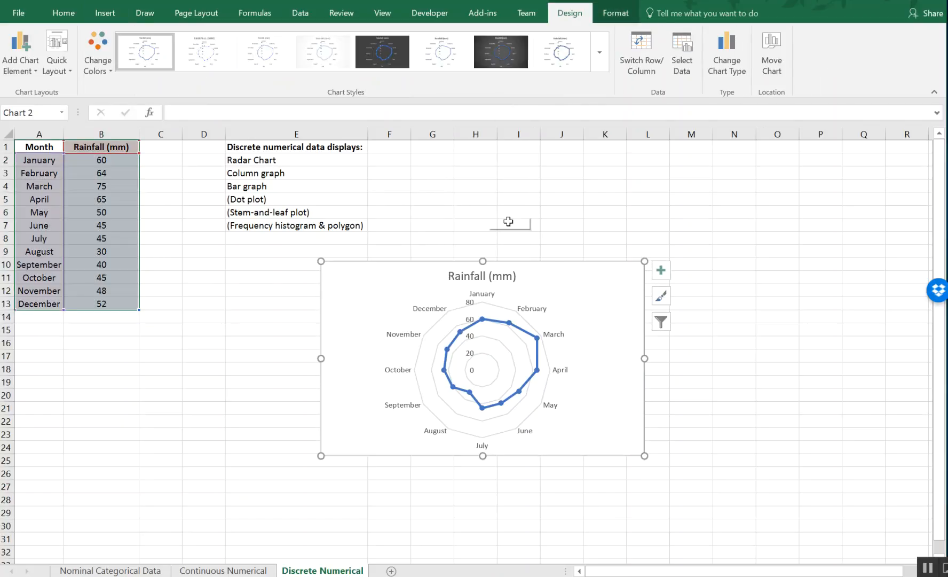
# Enlarge the rainfall radar chart and place it beside the table, just below the list of display types.
pyautogui.moveTo(601, 291); pyautogui.dragTo(511, 291)
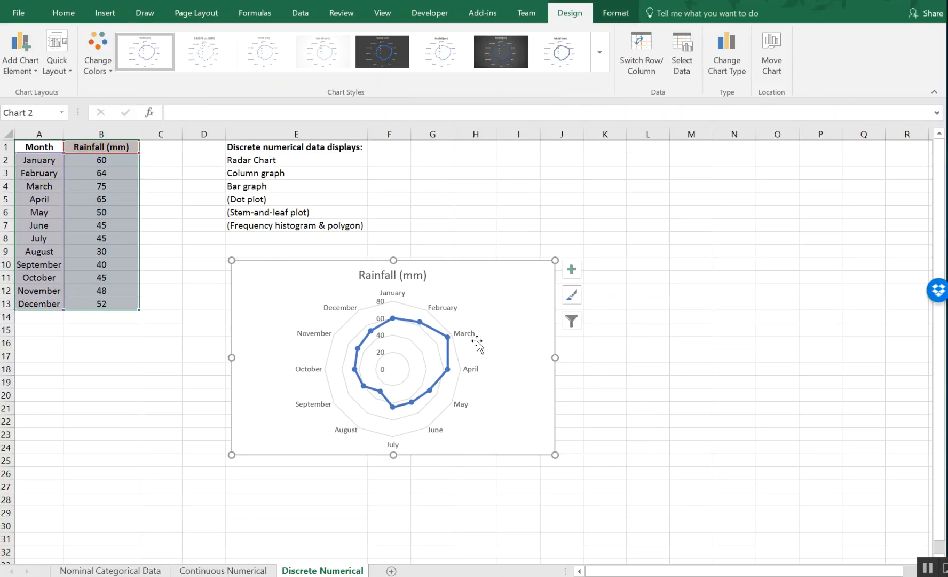
pyautogui.moveTo(557, 258); pyautogui.dragTo(615, 192)
pyautogui.moveTo(565, 215); pyautogui.dragTo(506, 253)
pyautogui.rightClick(491, 254)
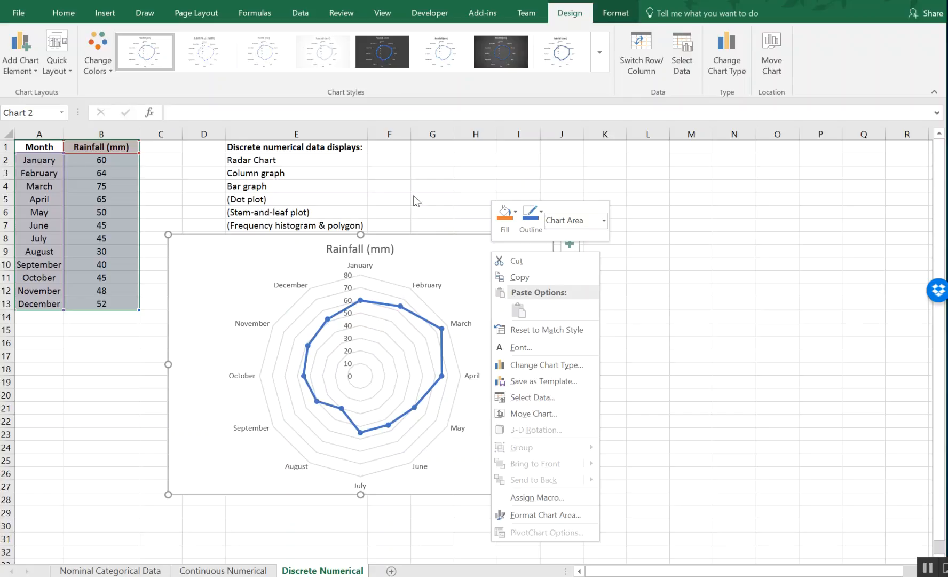
pyautogui.press('Escape')
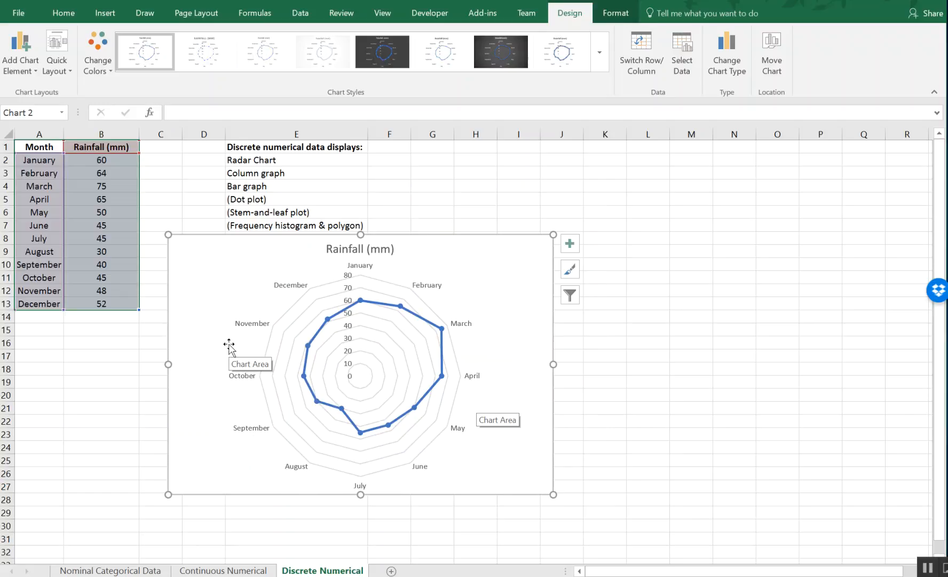
pyautogui.click(458, 209)
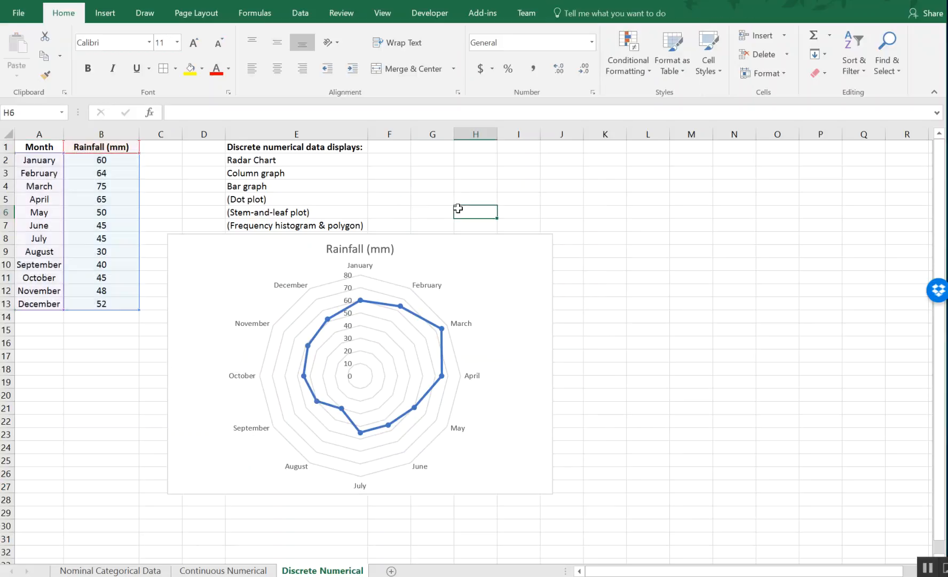
# Abbreviate the month names in A2:A13 to three letters, filling the series from Jan to Dec.
pyautogui.click(51, 163)
pyautogui.write('Jan')
pyautogui.press('Return')
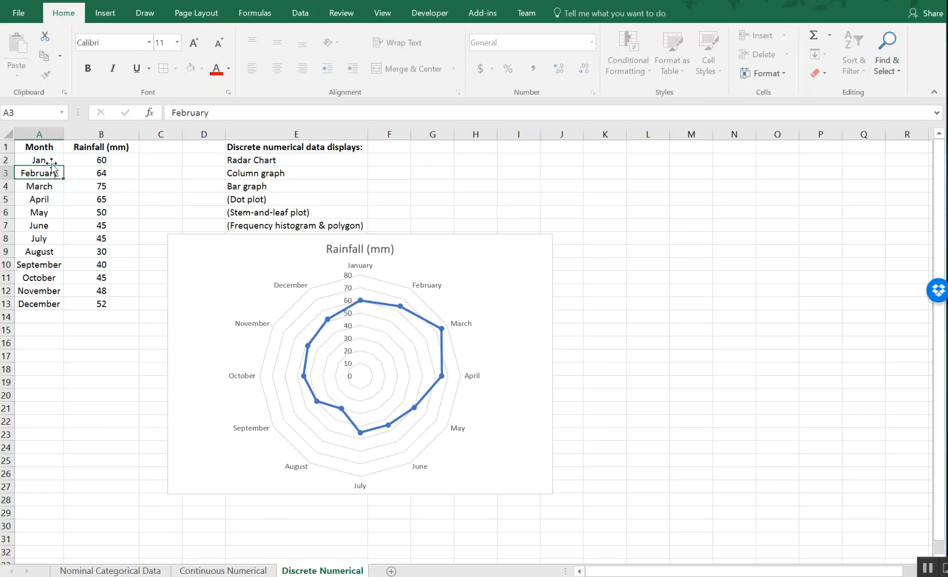
pyautogui.write('Feb')
pyautogui.press('Return')
pyautogui.write('May')
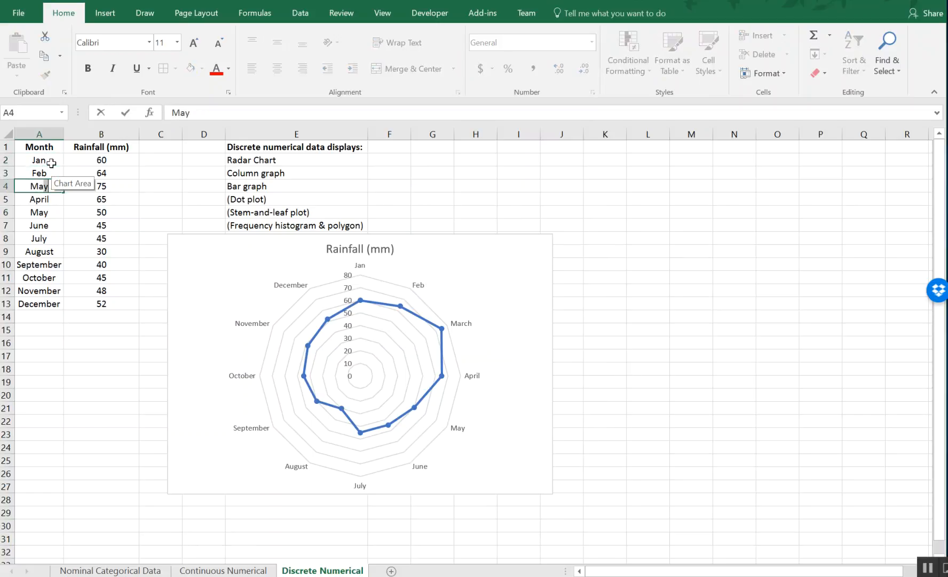
pyautogui.press('Return')
pyautogui.moveTo(51, 163); pyautogui.dragTo(56, 304)
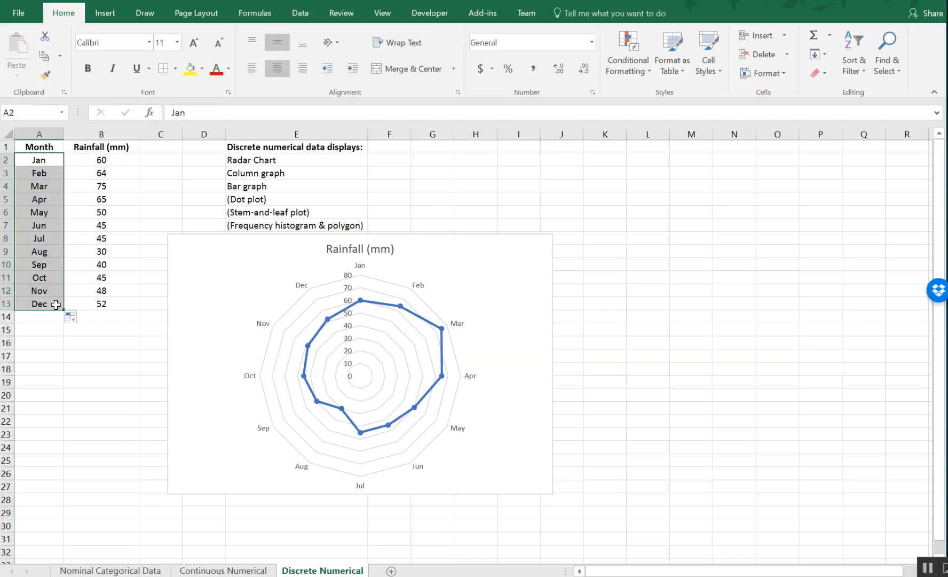